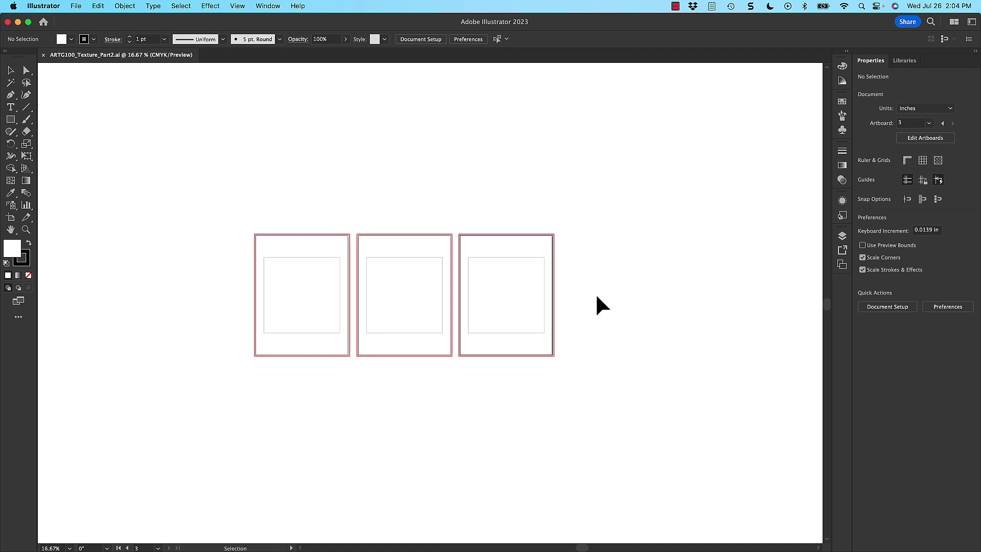
Zoom in on the three artboards, then zoom back out to 25% to see them all.
key(super+equal)
key(super+equal)
key(super+equal)
key(super+minus)
key(super+minus)
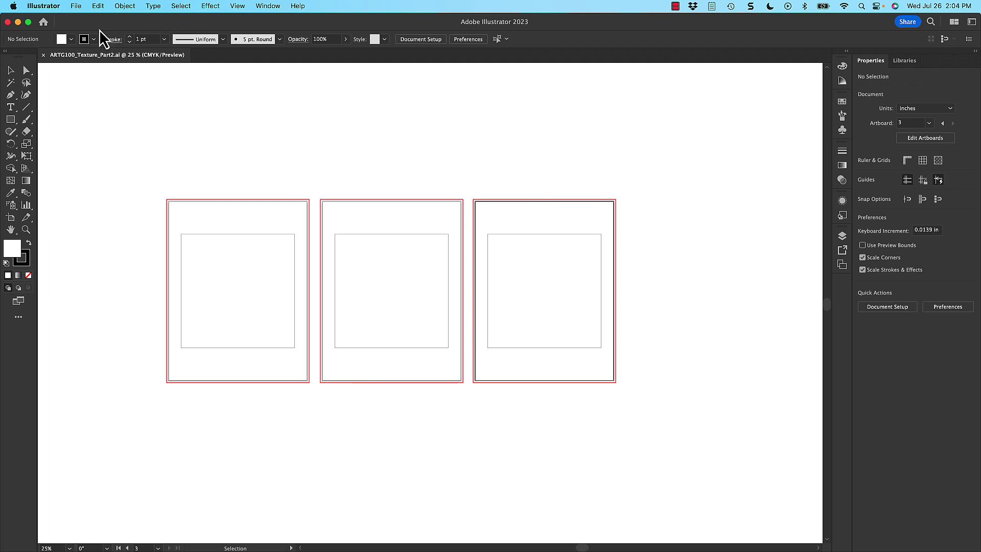
Save ARTG100_Texture_Part2 to the Desktop in Illustrator 2020 format, with the author's name prefixed.
click(77, 6)
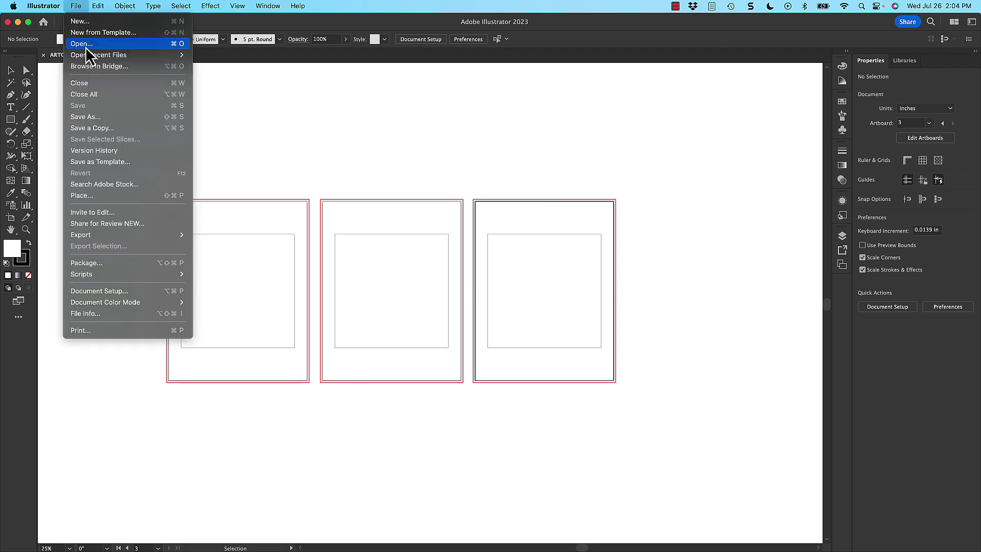
click(84, 120)
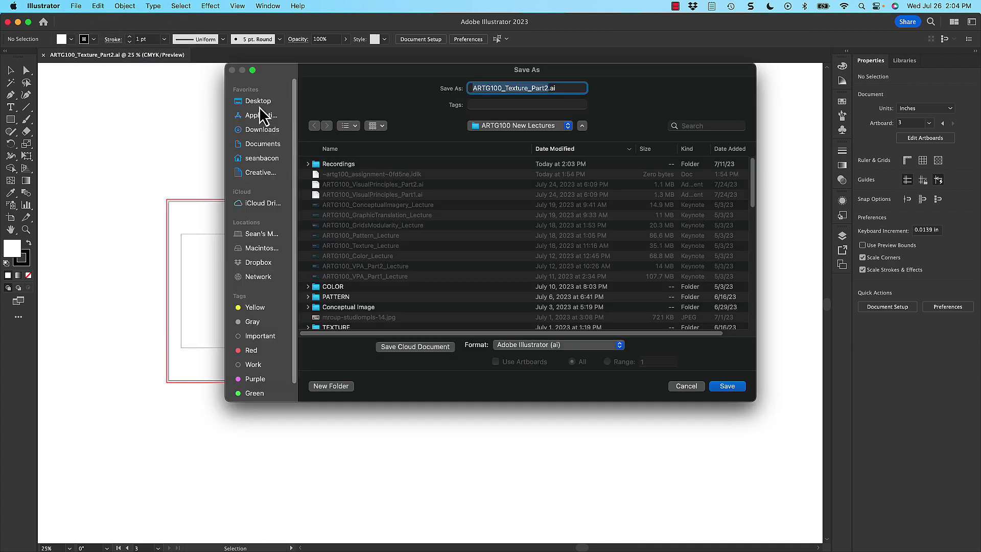
click(259, 104)
key(Left)
text(S)
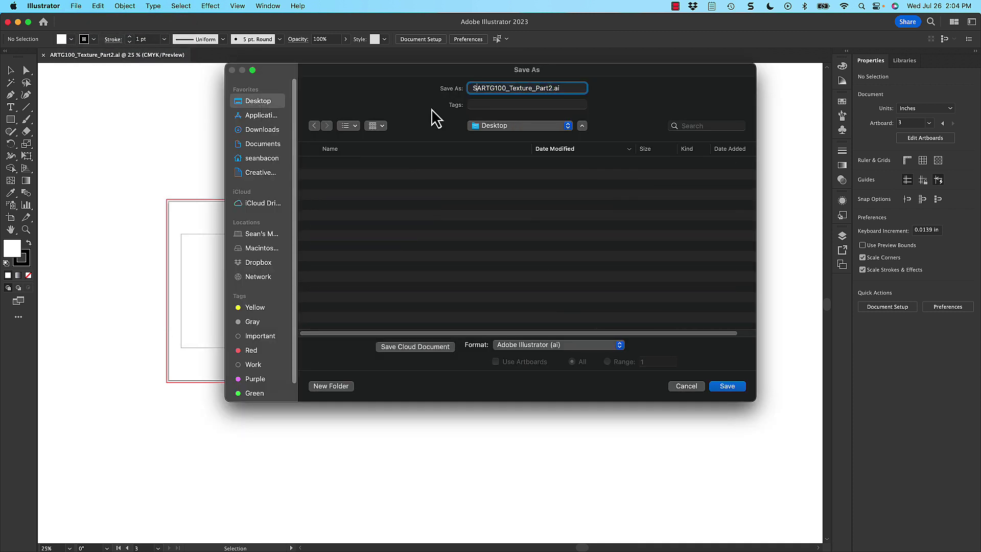
text(Bacon_)
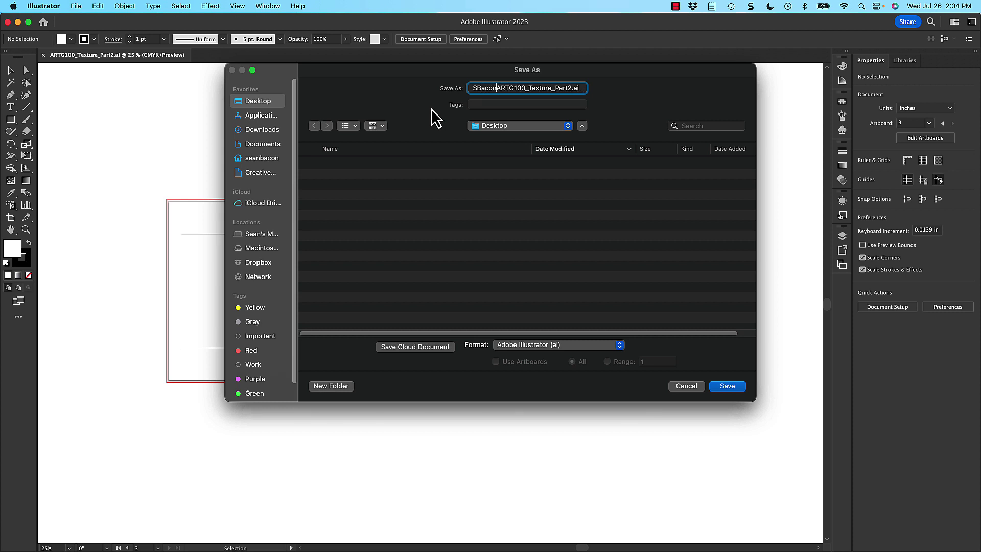
key(Return)
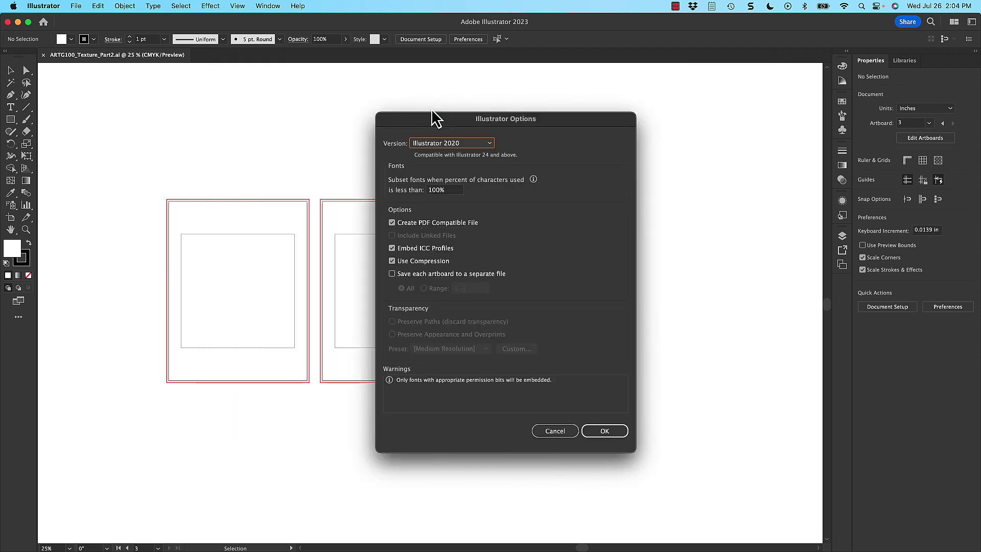
click(604, 431)
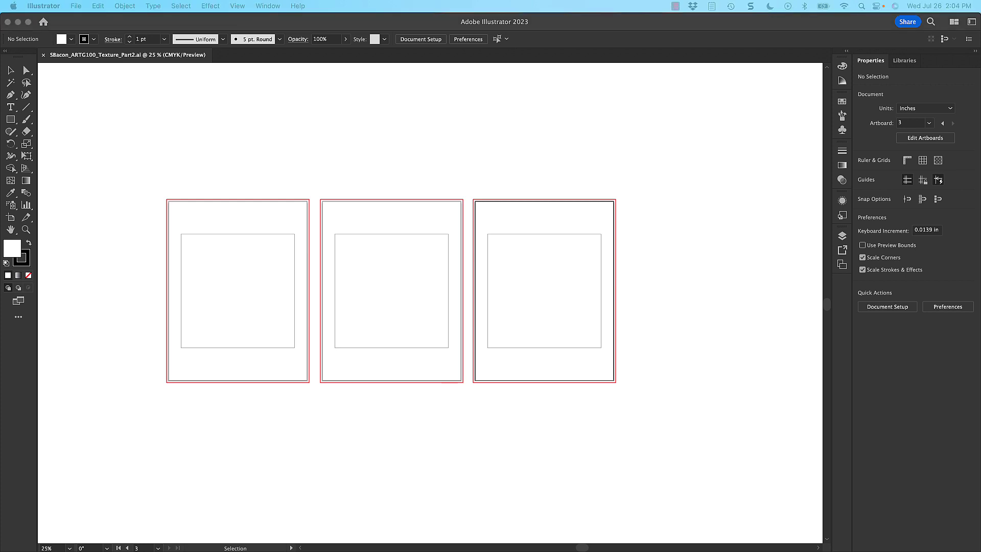
Move the Texture_SourceText TextEdit window to the top-left, over the left artboards.
drag(436, 350, 223, 94)
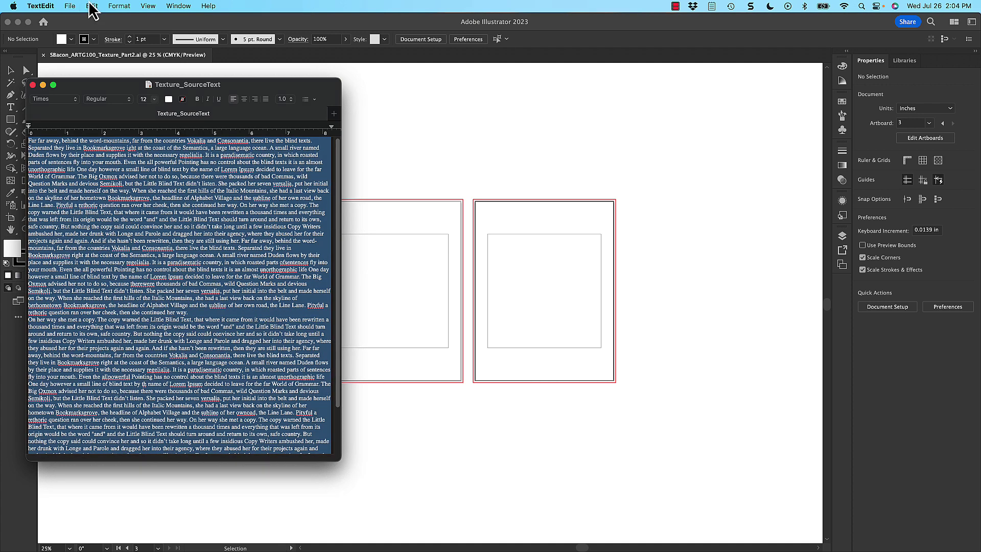
Copy the selected placeholder text in TextEdit and minimize the Texture_SourceText window.
click(89, 6)
click(97, 60)
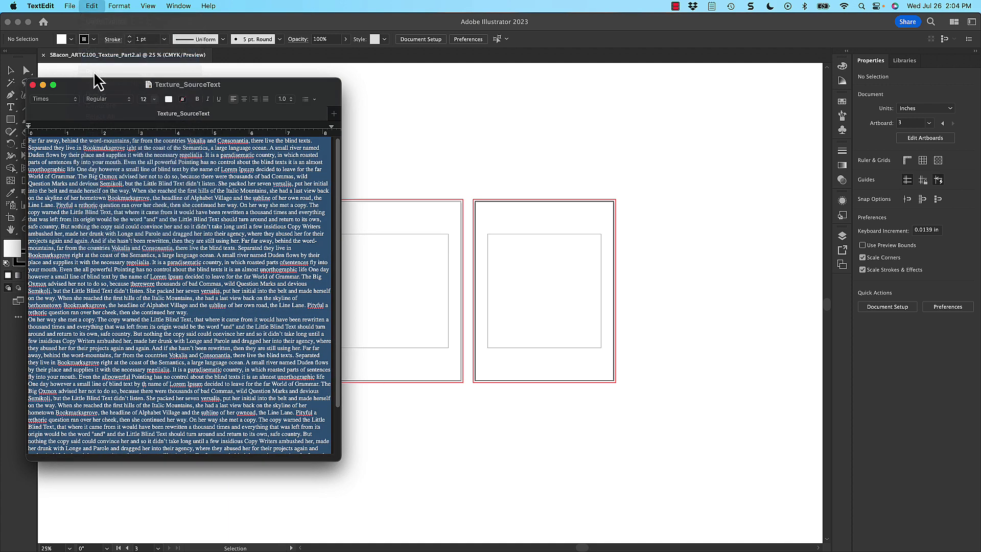
double_click(85, 88)
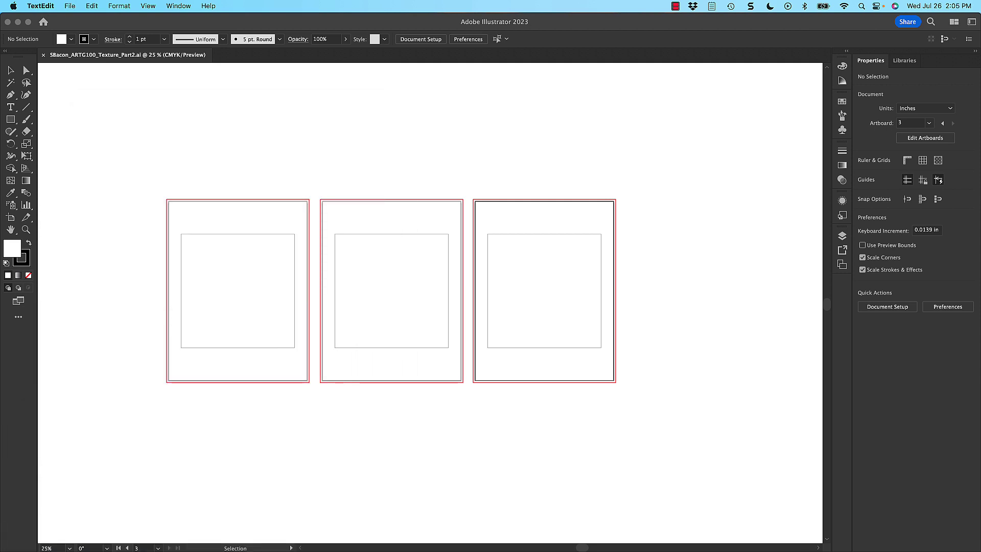
Paste the placeholder text into a new area-type frame left of the artboards, then shrink the frame.
click(150, 292)
drag(148, 287, 331, 292)
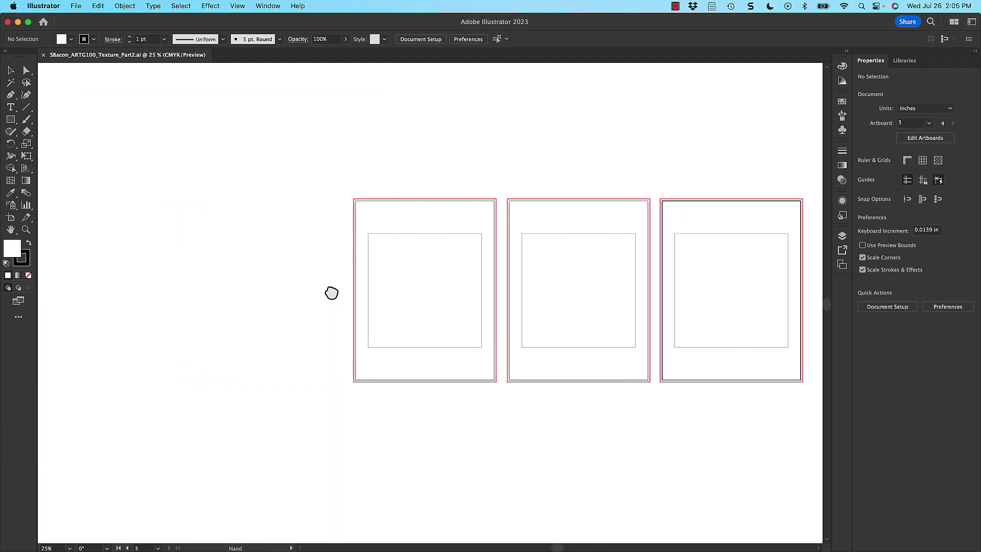
click(10, 106)
drag(164, 272, 306, 419)
key(super+v)
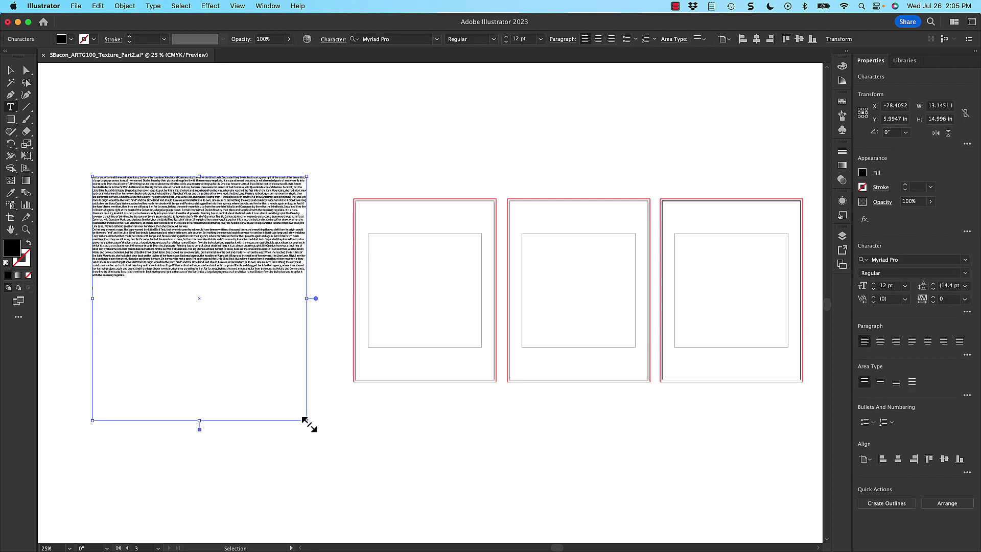
key(super+a)
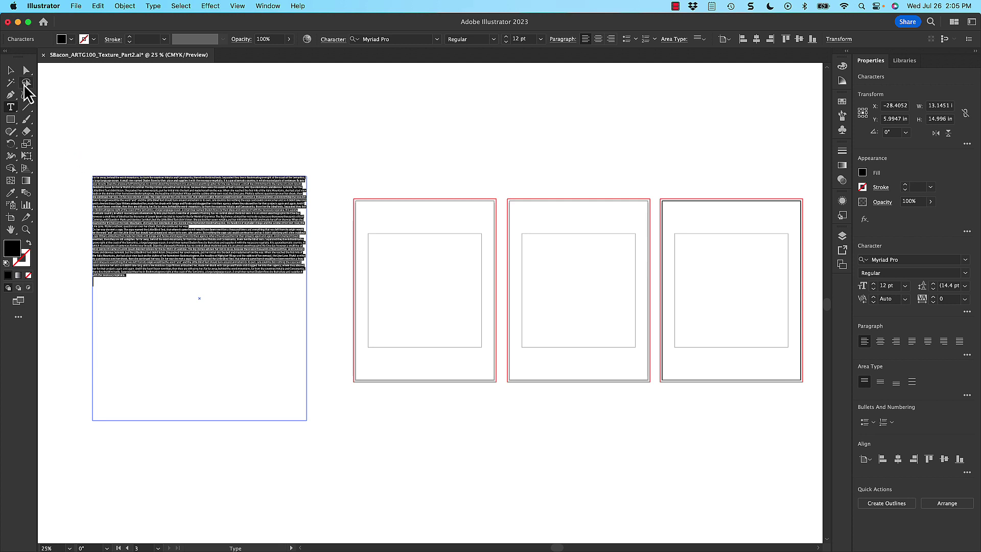
click(11, 70)
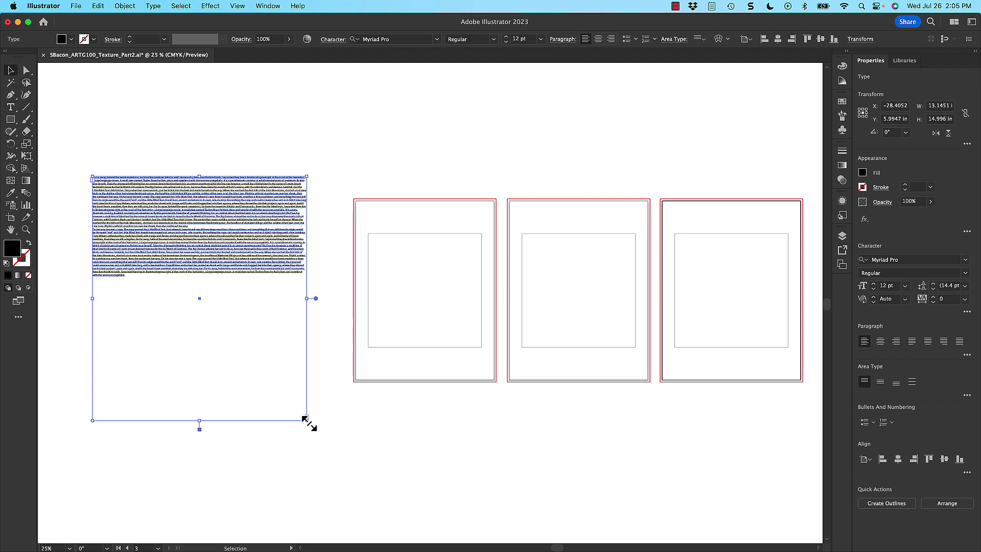
drag(306, 420, 240, 350)
Zoom in and drag the text frame's bottom edge up to make it shorter.
click(263, 331)
scroll(260, 332, left, 3)
scroll(261, 332, up, 2)
key(super+equal)
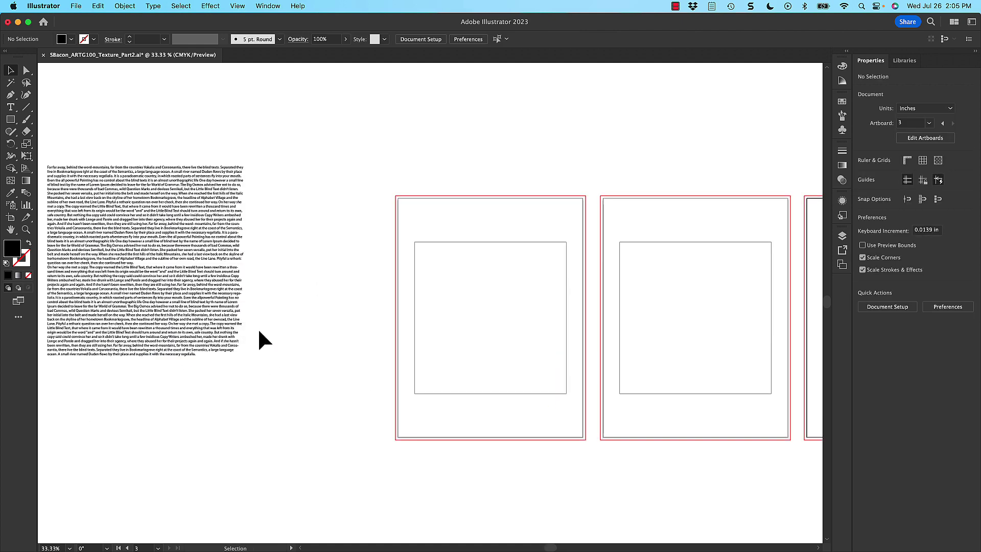
scroll(258, 330, left, 3)
click(255, 321)
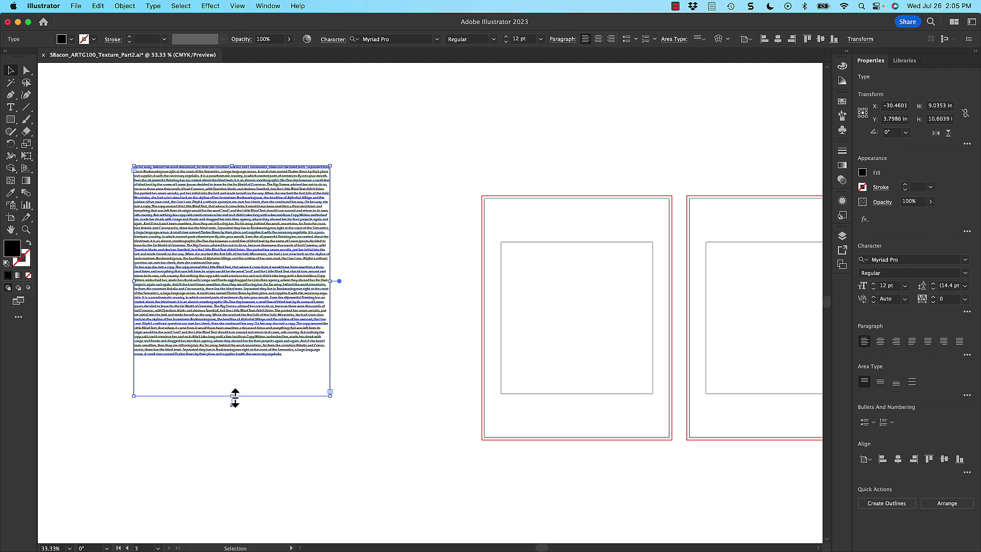
drag(232, 396, 233, 364)
Duplicate the frame left, down and up into five staggered text blocks.
scroll(399, 258, left, 5)
scroll(399, 258, down, 1)
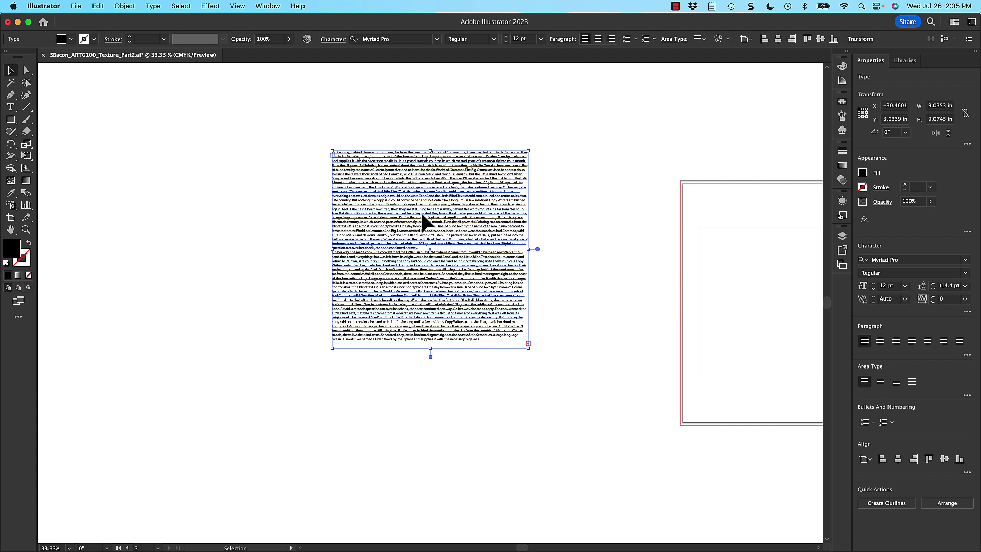
drag(421, 220, 195, 224)
shift+click(433, 247)
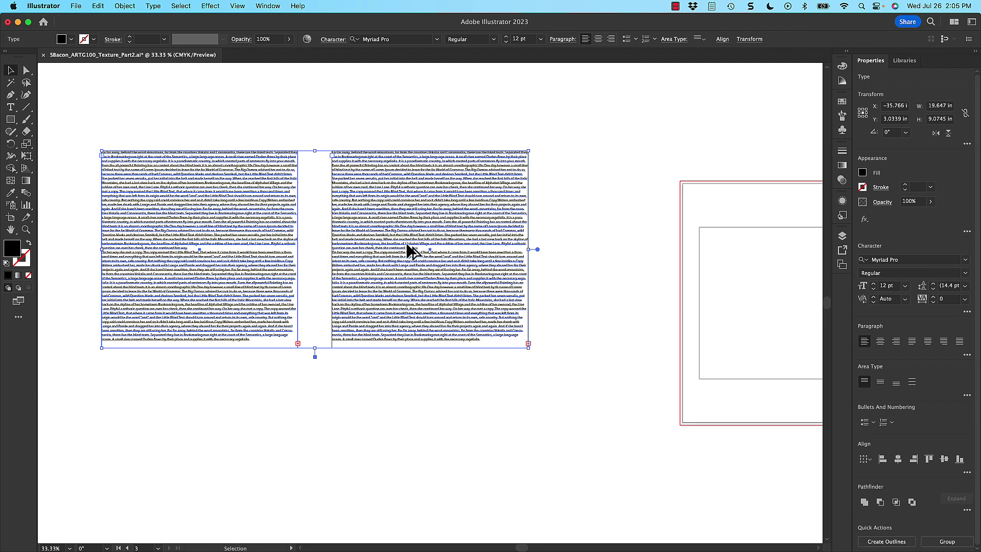
drag(407, 247, 408, 481)
scroll(403, 469, down, 3)
drag(406, 276, 390, 151)
click(536, 302)
drag(528, 353, 506, 304)
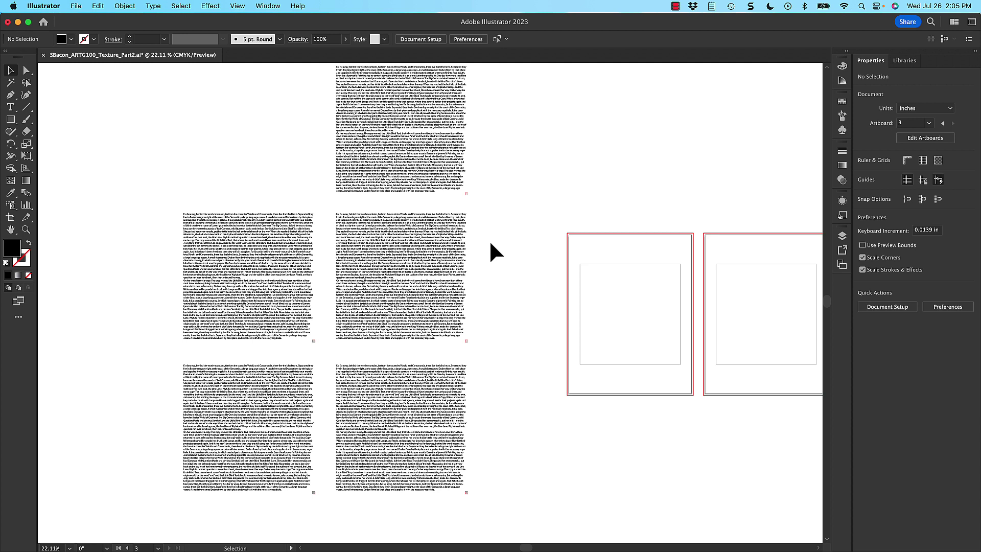
Open the Paragraph panel beside the artboards and justify the top block with the last line left.
click(434, 160)
triple_click(434, 160)
scroll(434, 162, left, 1)
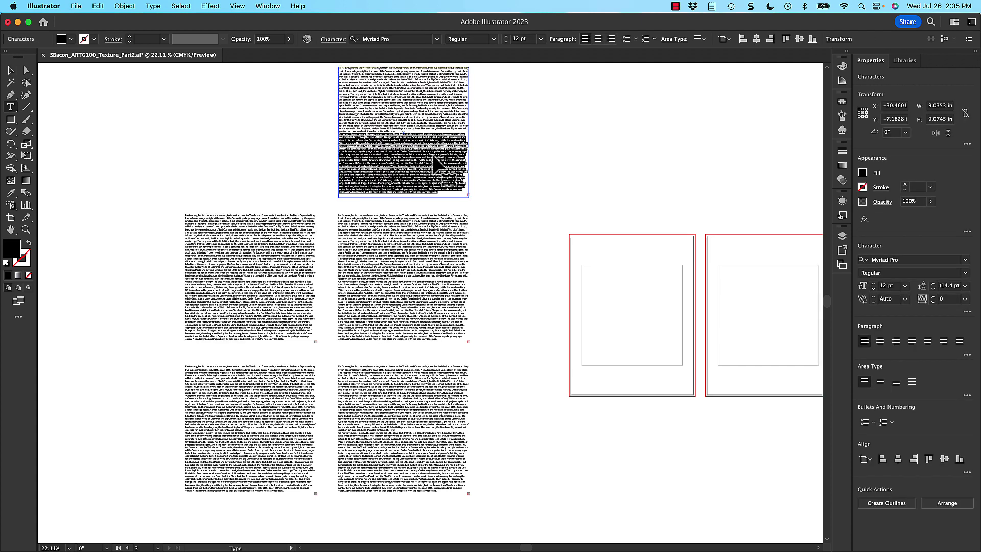
key(super+a)
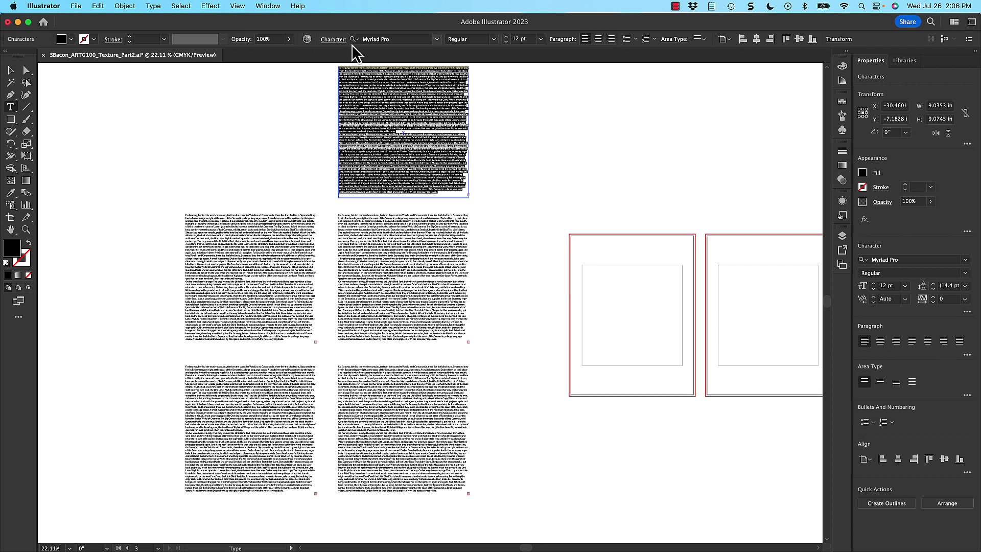
click(271, 6)
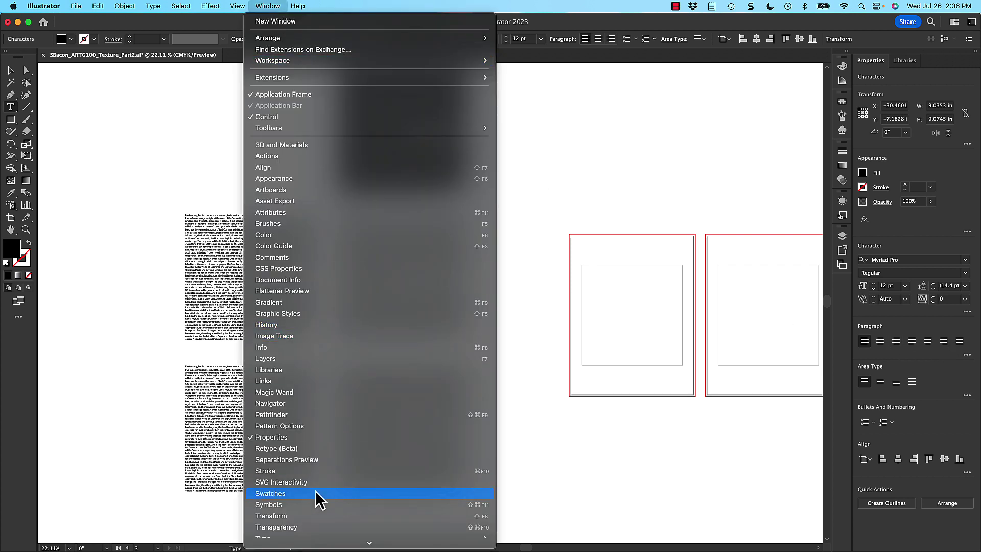
scroll(319, 503, down, 3)
mouse_move(336, 462)
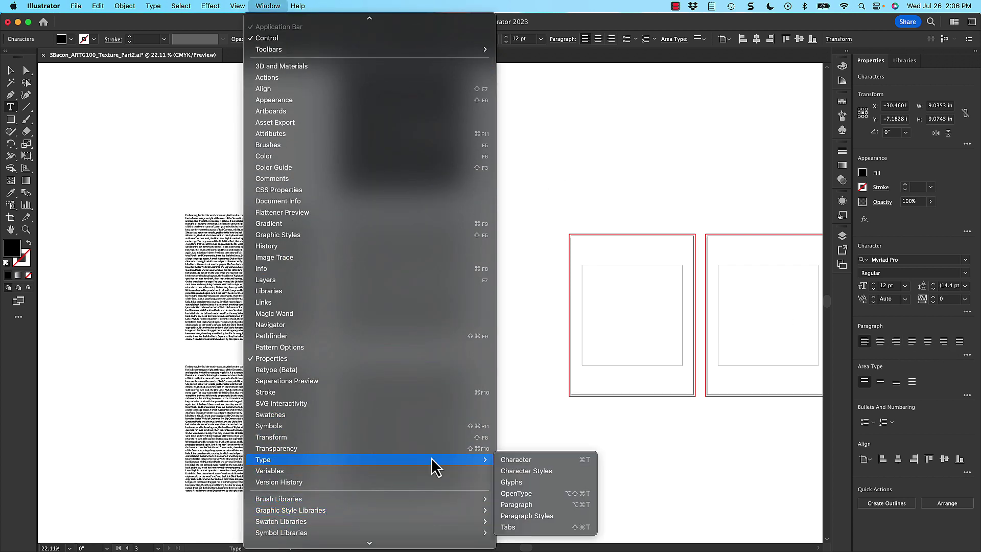
click(517, 505)
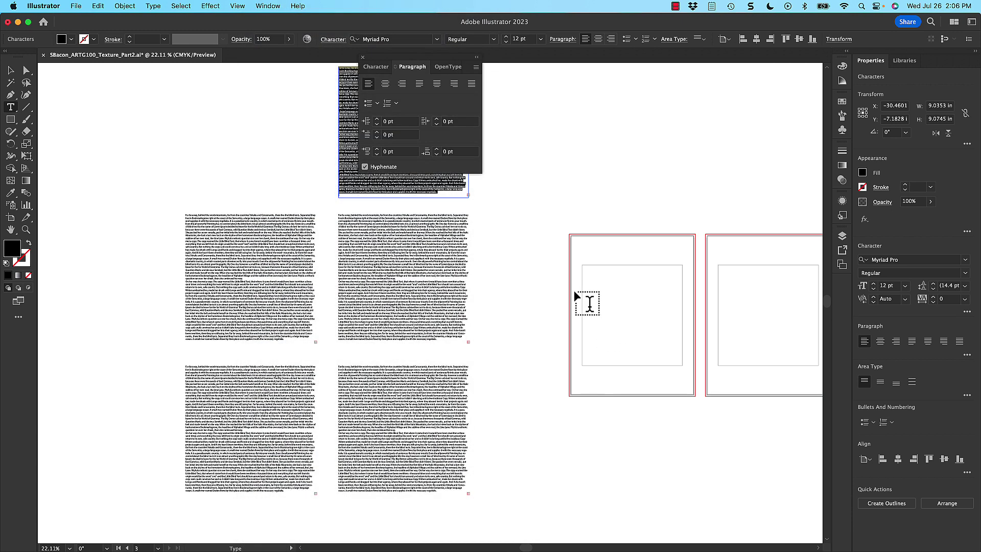
drag(434, 58, 747, 139)
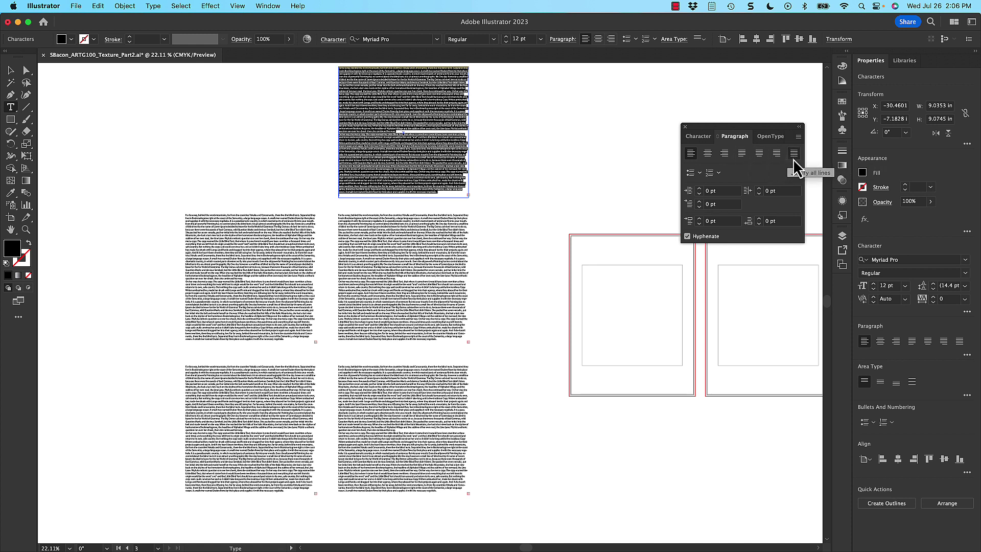
click(742, 153)
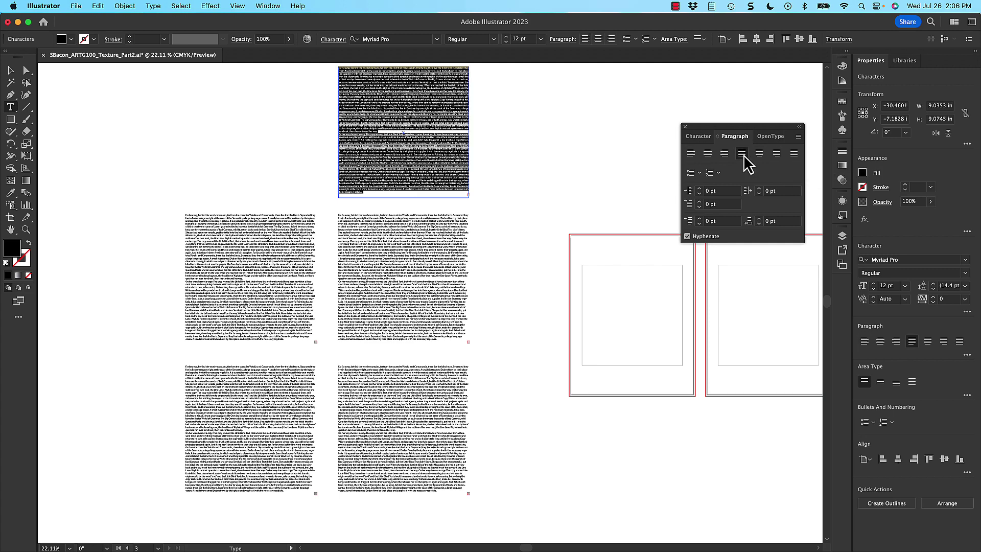
Justify the middle block with the last line left and the left block with all lines justified.
super+click(440, 244)
click(439, 246)
key(super+a)
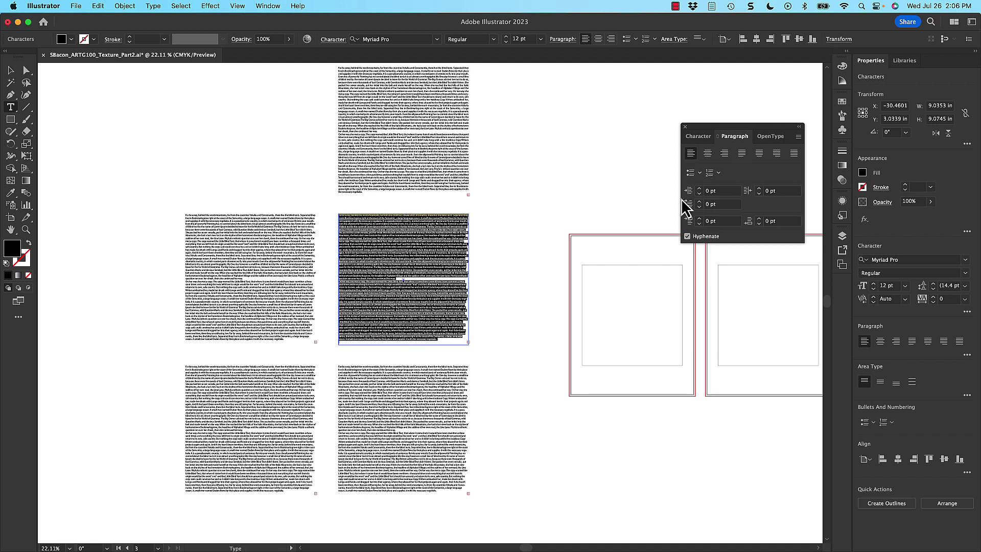
click(741, 153)
super+click(220, 263)
click(220, 263)
key(super+a)
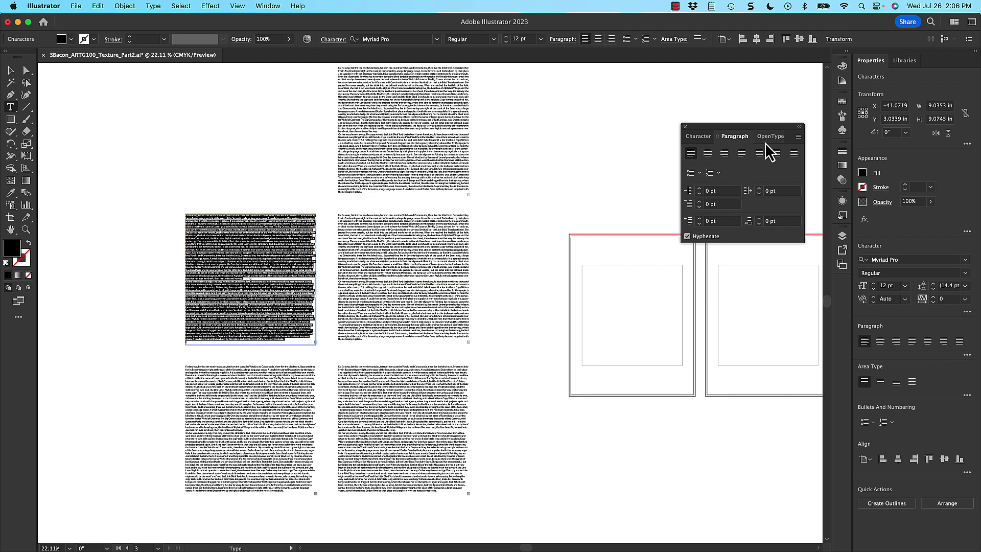
click(776, 153)
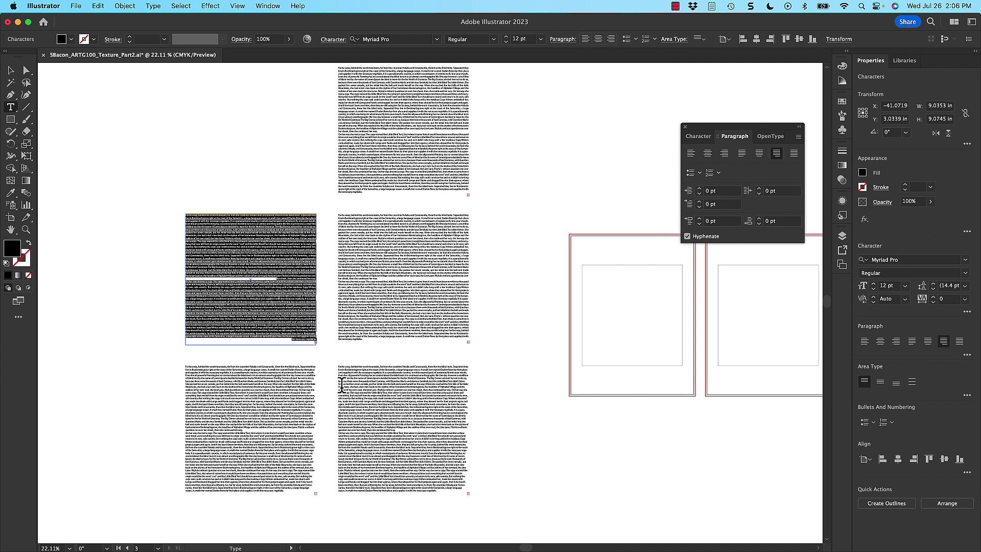
Justify the bottom-right block with the last line centred and the bottom-left block fully.
click(357, 400)
key(super+a)
click(761, 153)
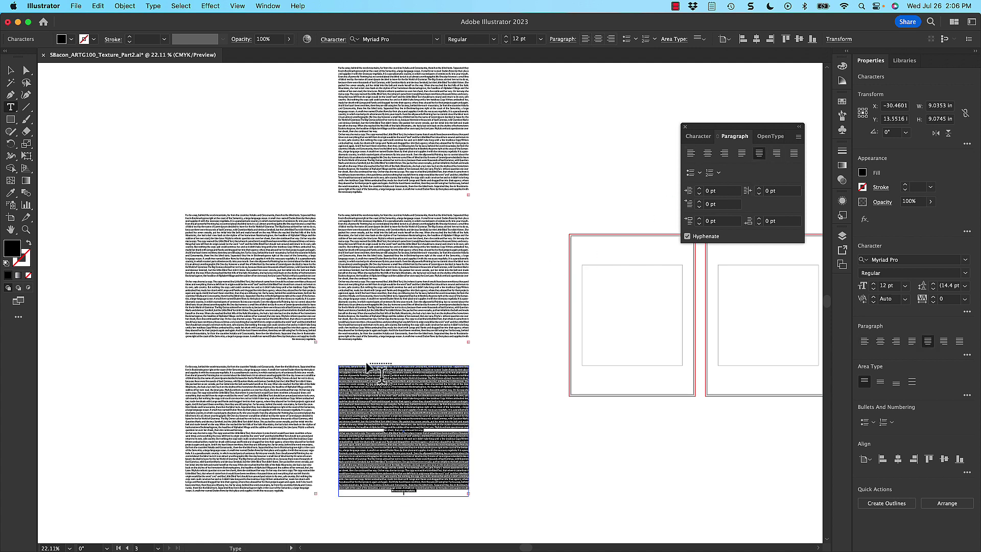
click(281, 428)
key(super+a)
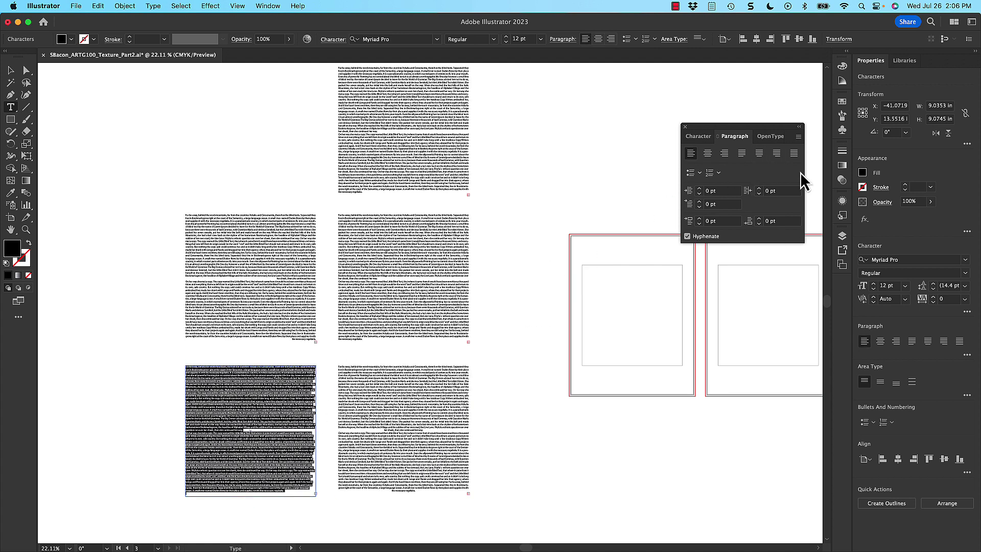
click(794, 154)
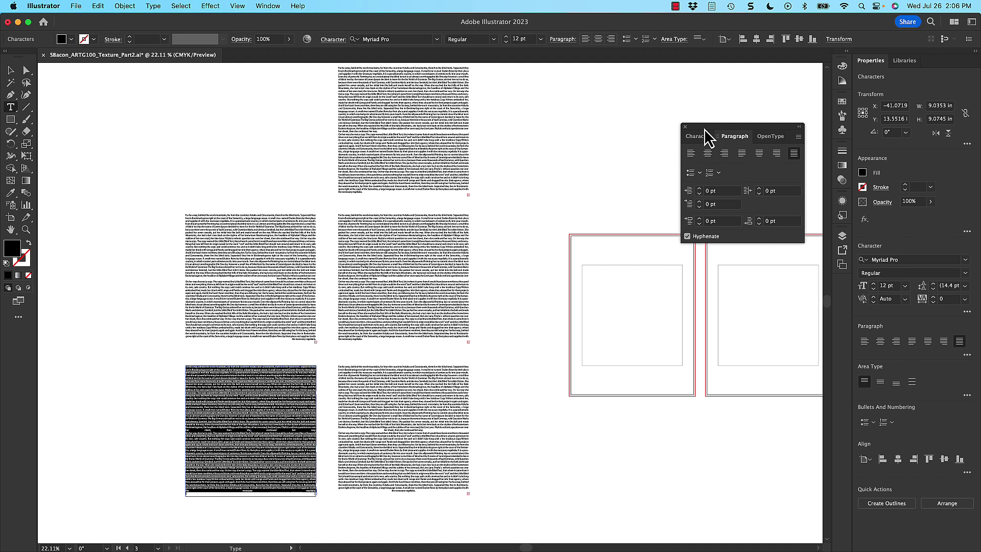
Set all text in the top block to 40 pt.
click(429, 156)
key(super+a)
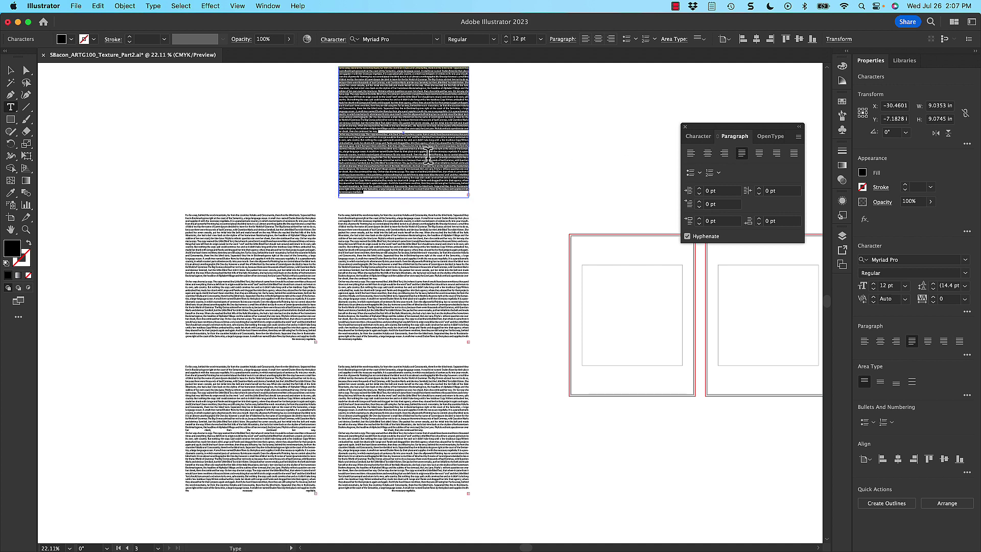
click(889, 286)
text(40)
key(Return)
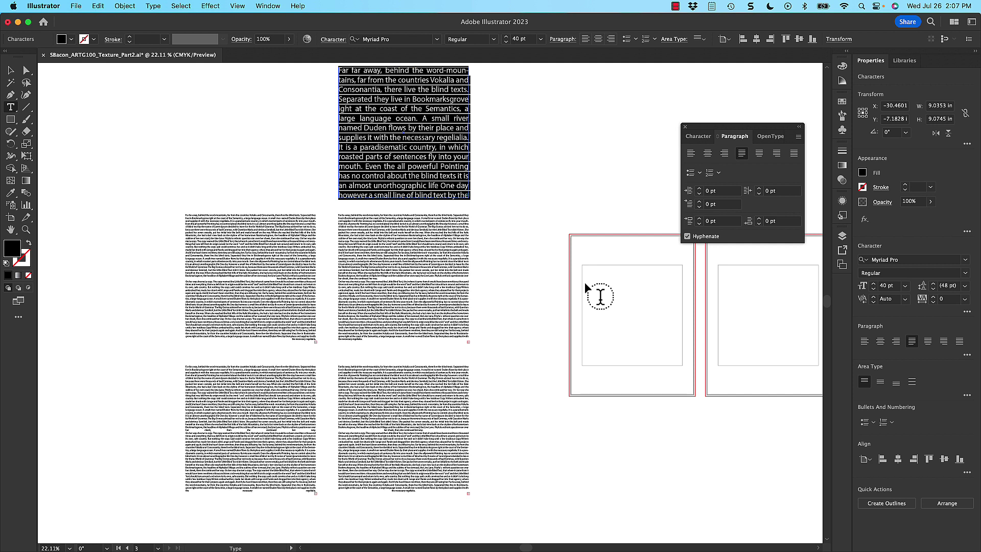
click(447, 187)
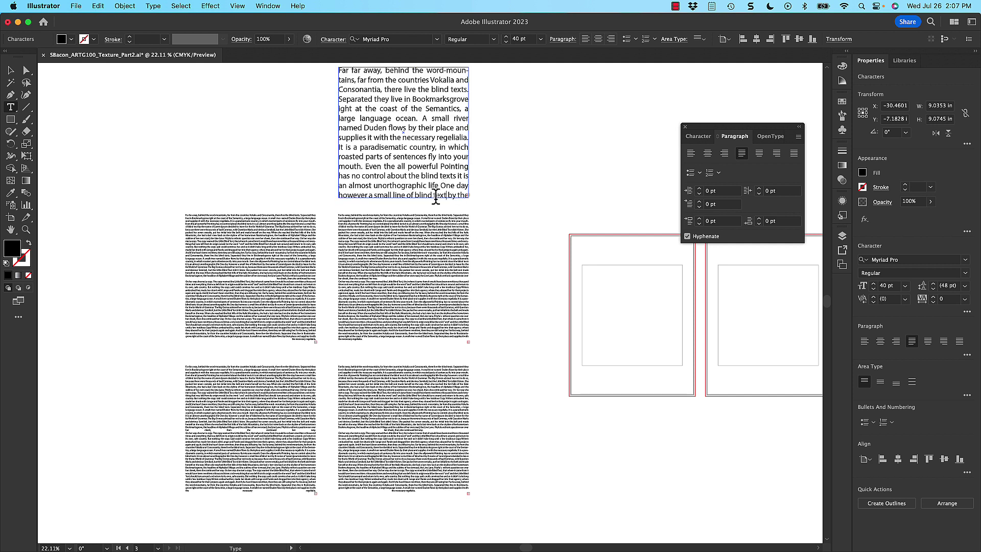
Apply the Aaux ProPoster font to the entire headline text.
click(409, 254)
click(408, 155)
key(super+a)
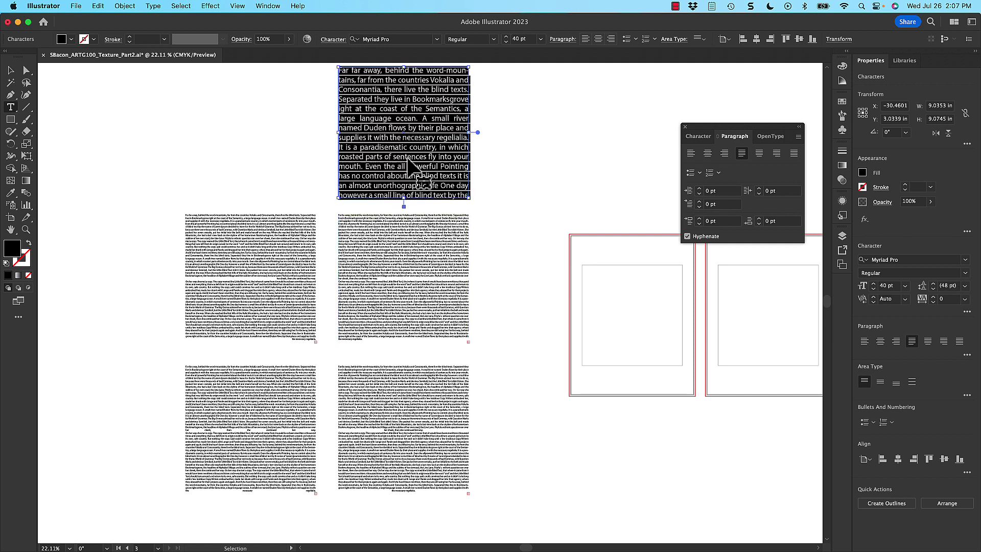
click(965, 259)
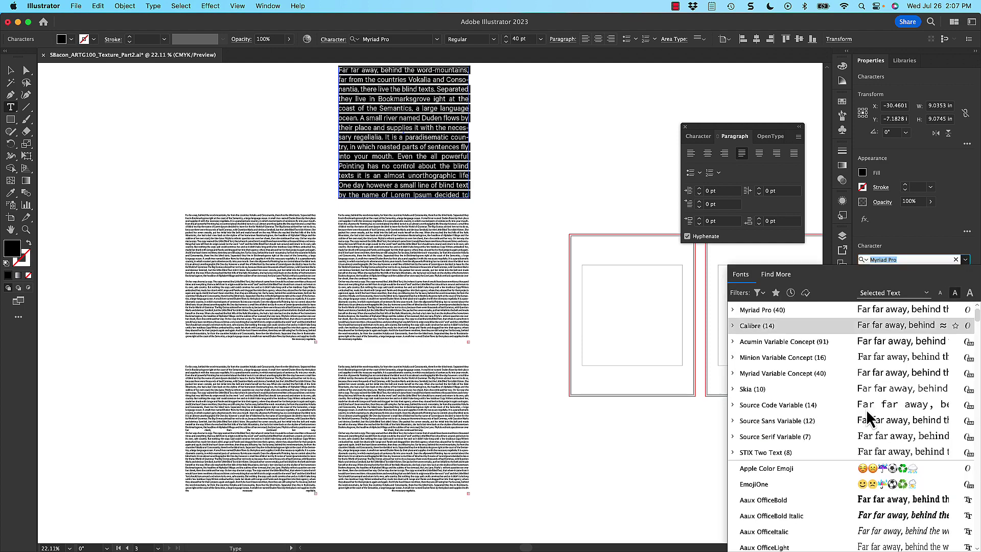
scroll(802, 483, down, 5)
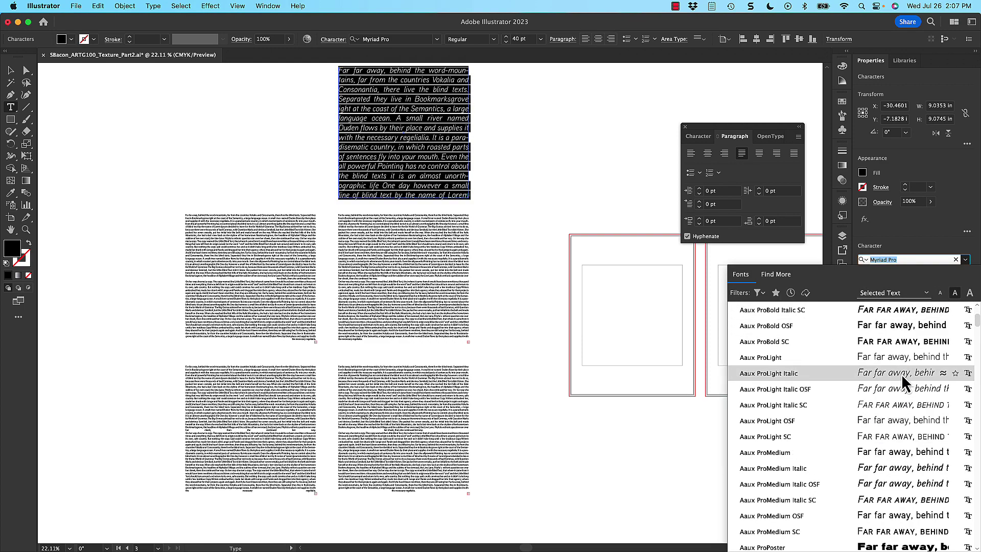
scroll(901, 384, down, 3)
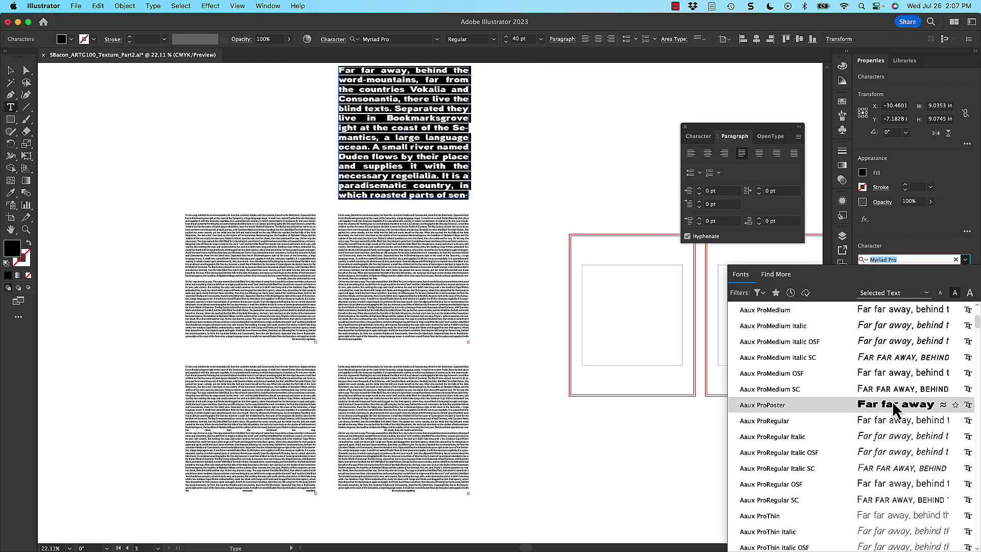
click(890, 402)
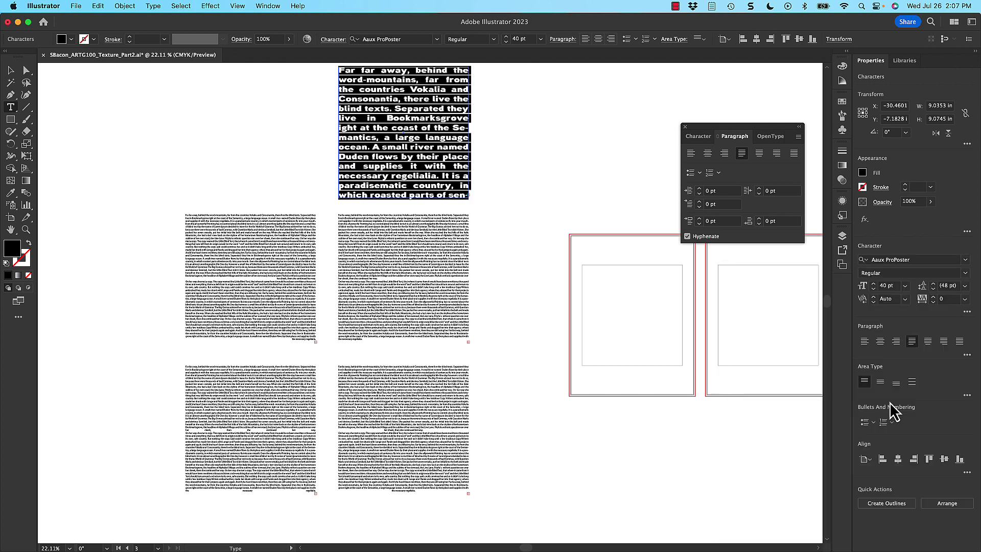
click(442, 244)
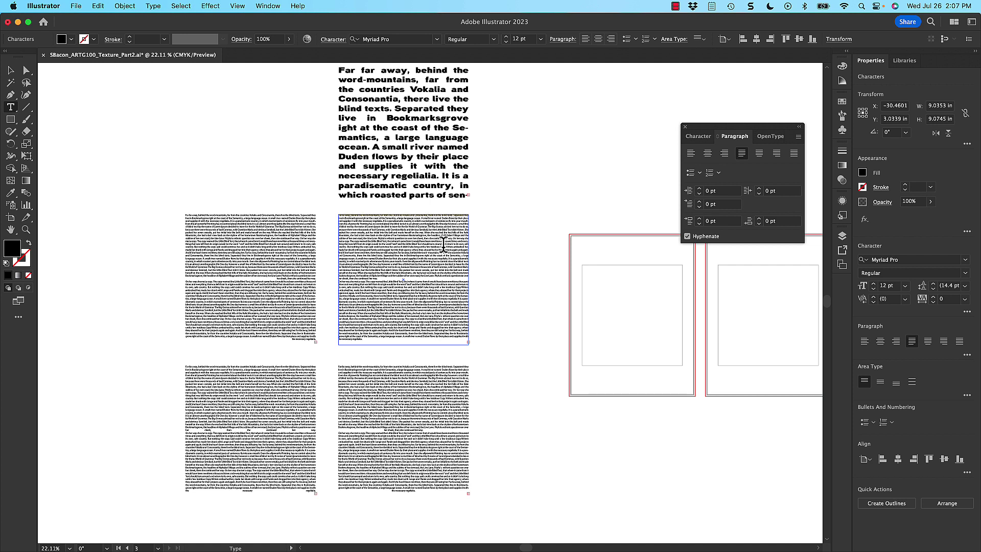
Set the right body text's tracking to -100 in the Character panel.
click(417, 174)
key(super+a)
click(390, 261)
key(super+a)
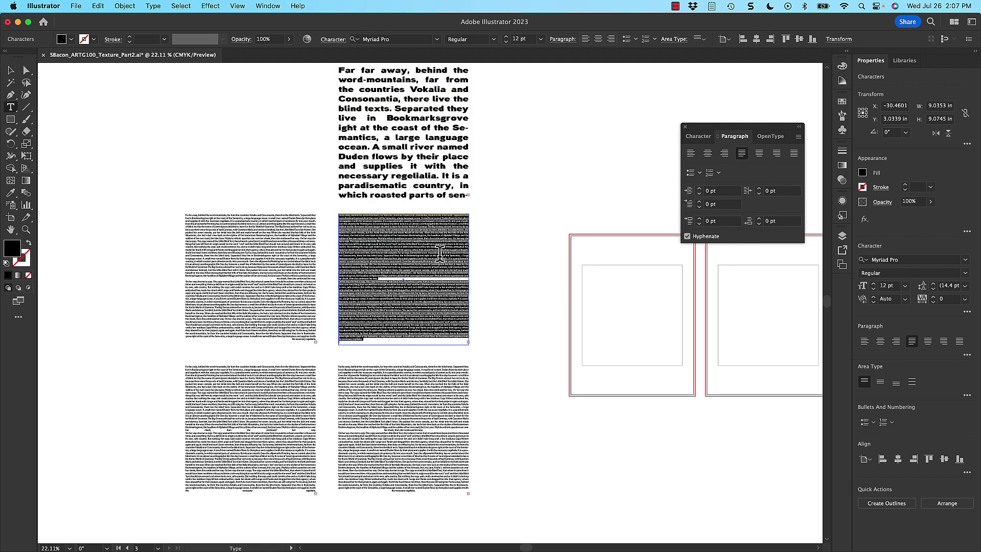
click(701, 139)
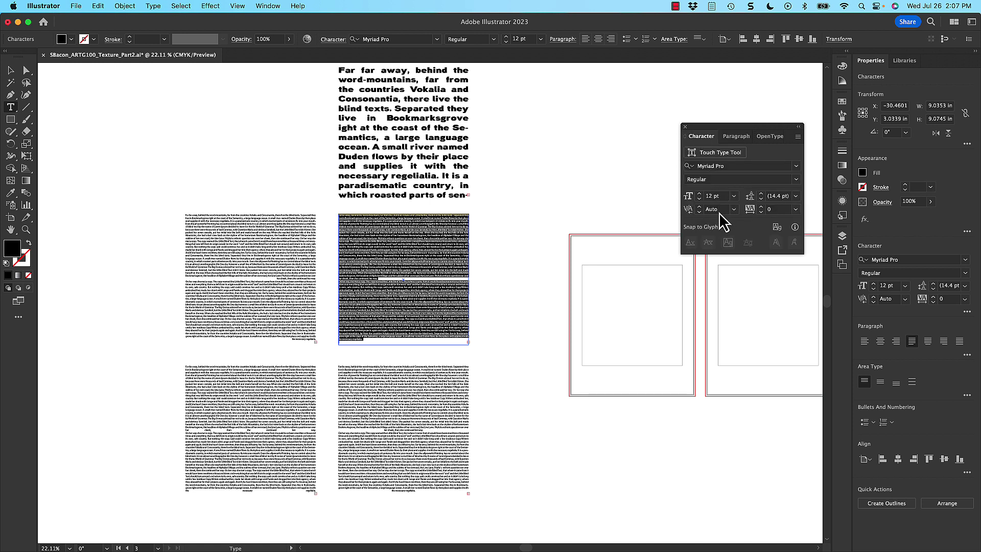
click(771, 210)
text(-100)
key(Return)
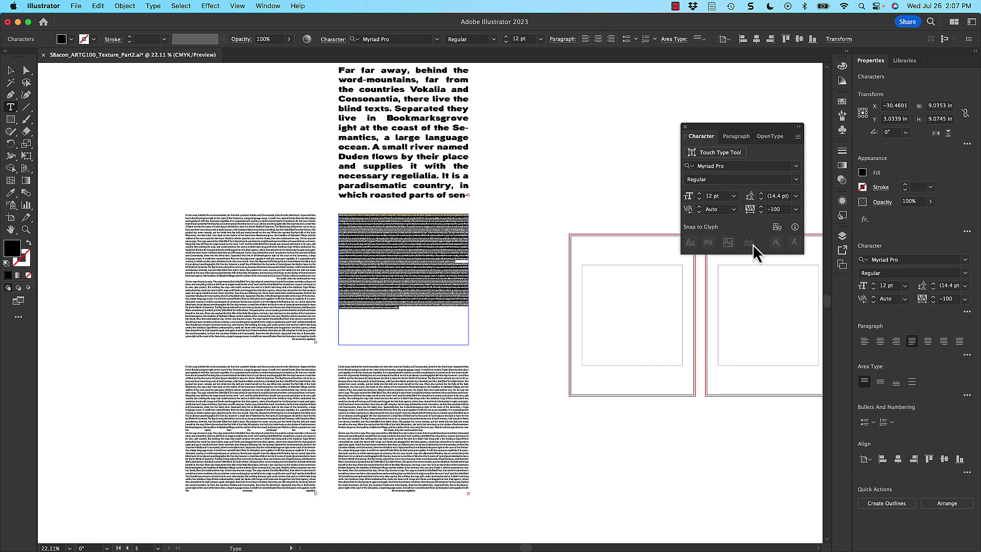
Tighten the body text tracking, trying -500 then settling on -300.
click(372, 272)
scroll(371, 272, up, 6)
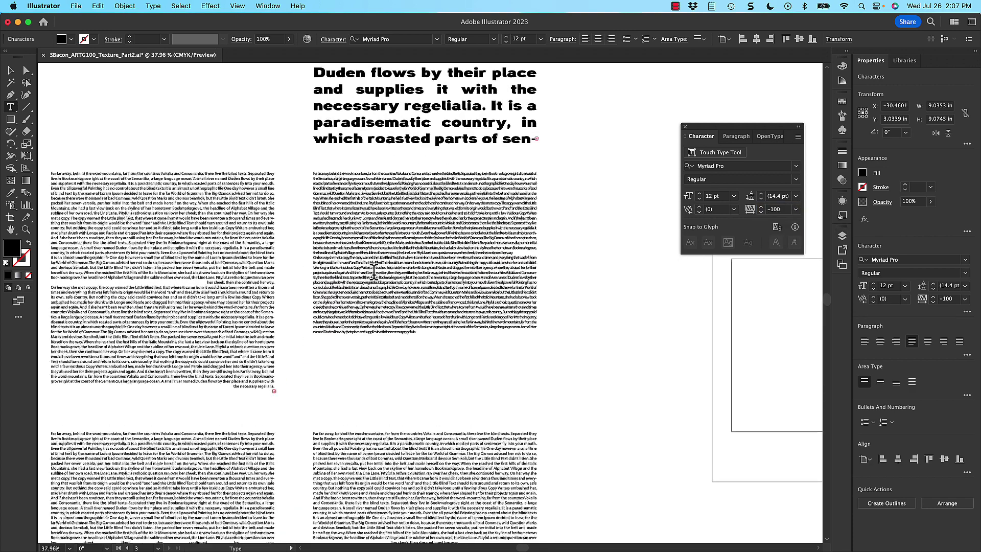
key(super+a)
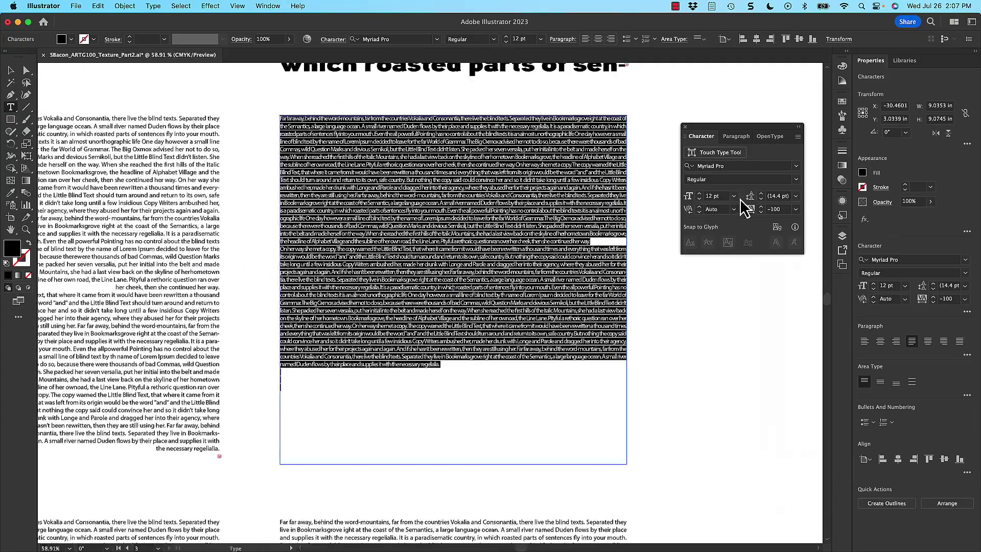
click(777, 209)
text(-500)
key(Return)
key(Escape)
key(super+z)
click(774, 209)
text(-300)
key(Return)
key(Escape)
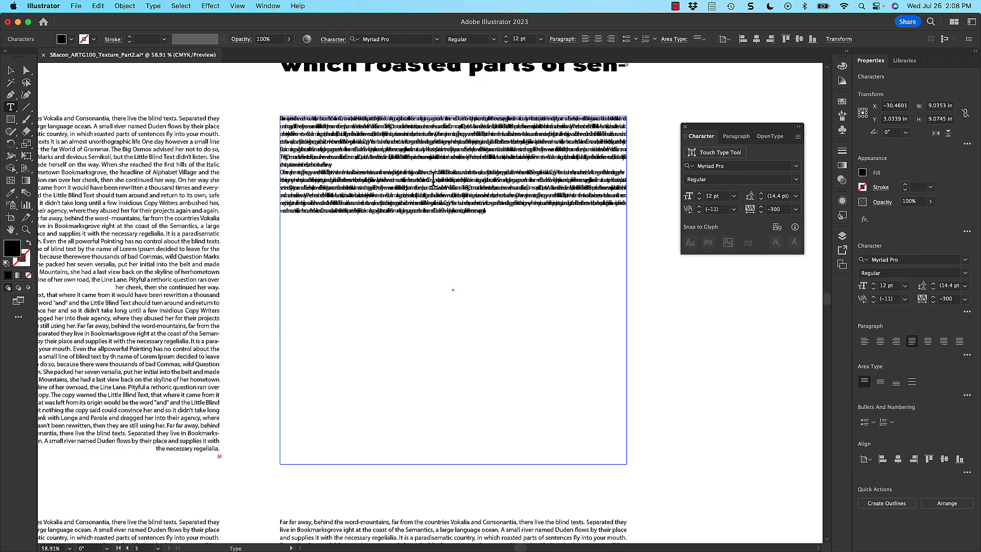
Spread the headline letters out with 300 tracking.
scroll(433, 179, down, 5)
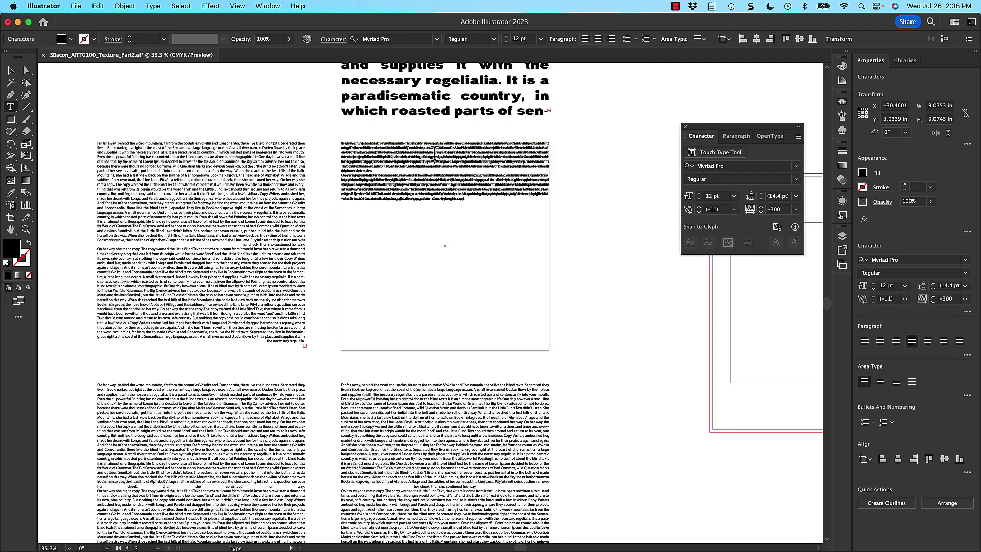
scroll(452, 139, up, 1)
click(438, 132)
key(super+a)
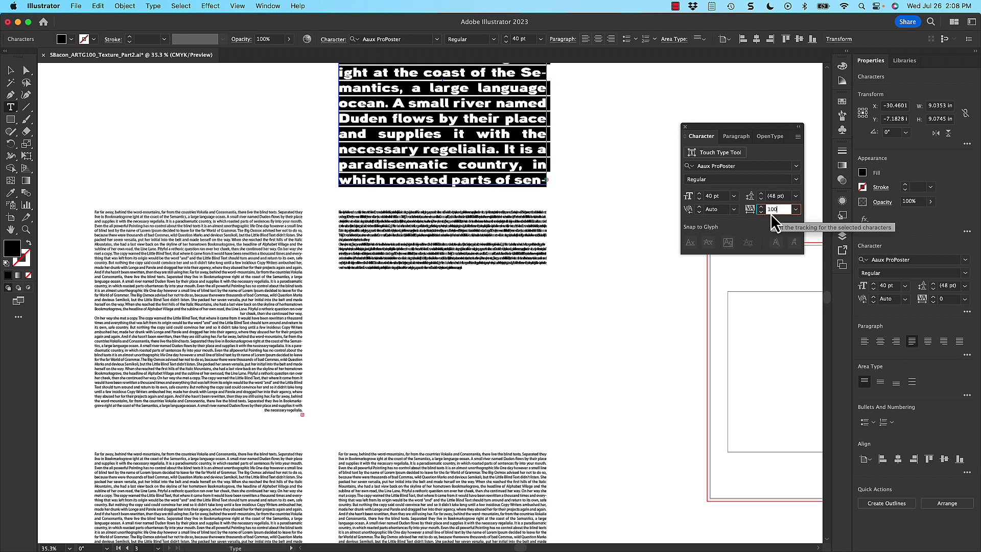
key(Return)
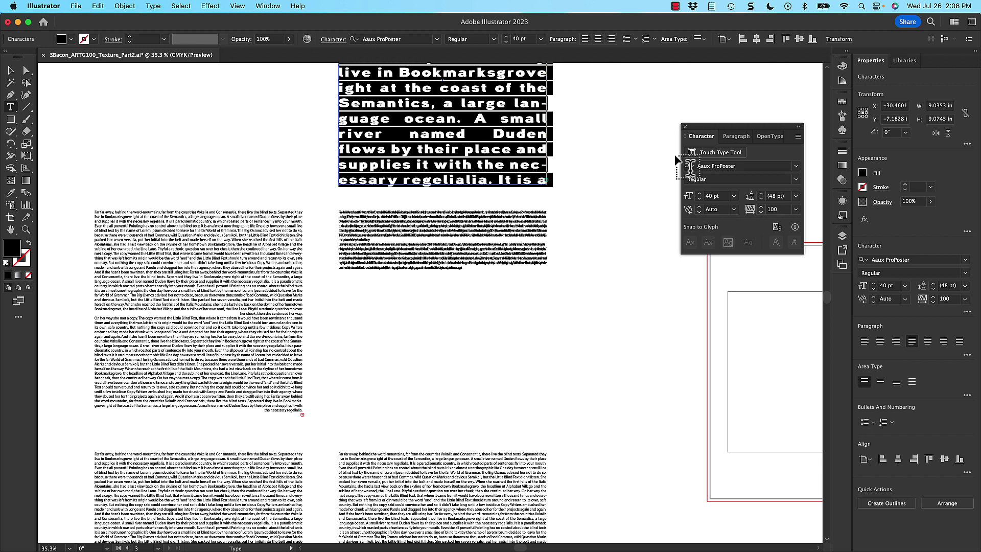
double_click(775, 209)
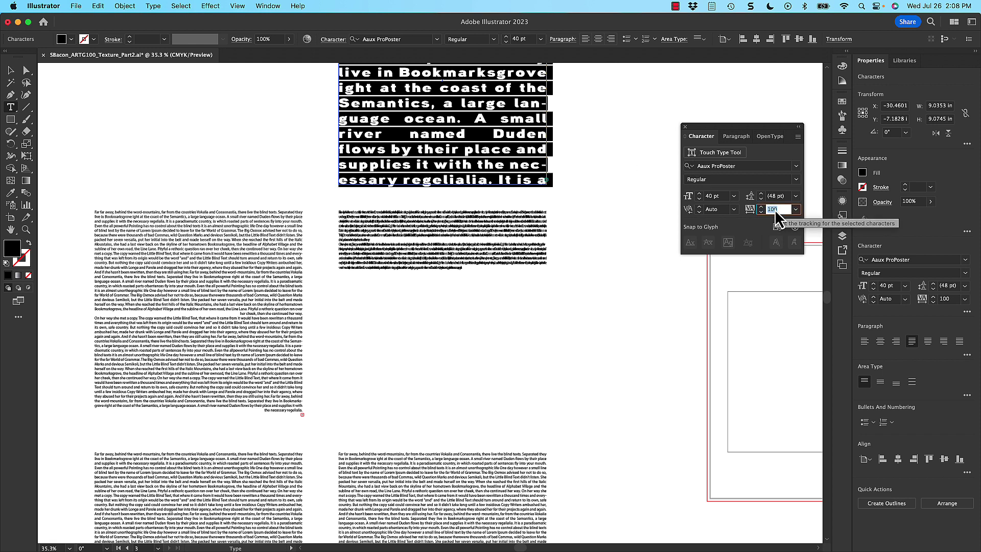
text(300)
key(Return)
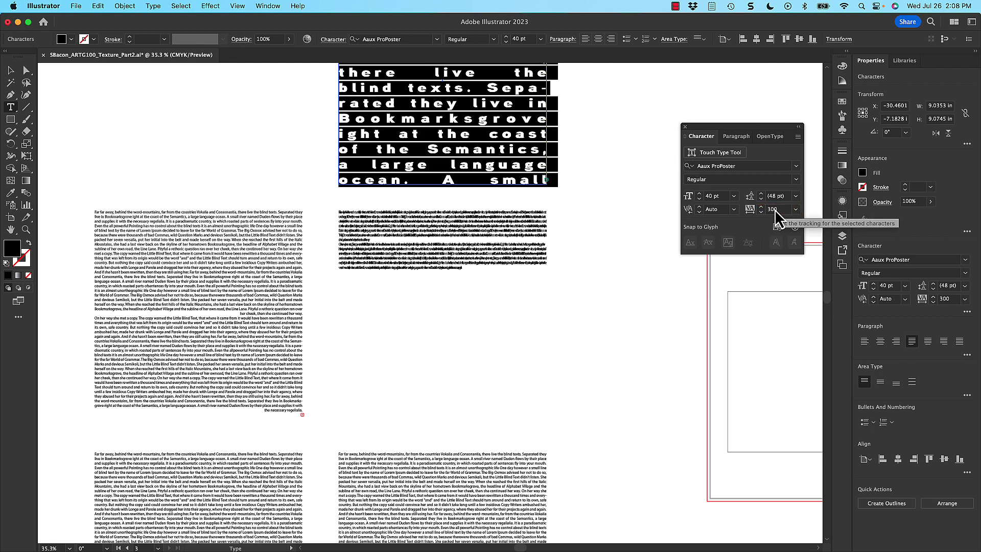
click(465, 229)
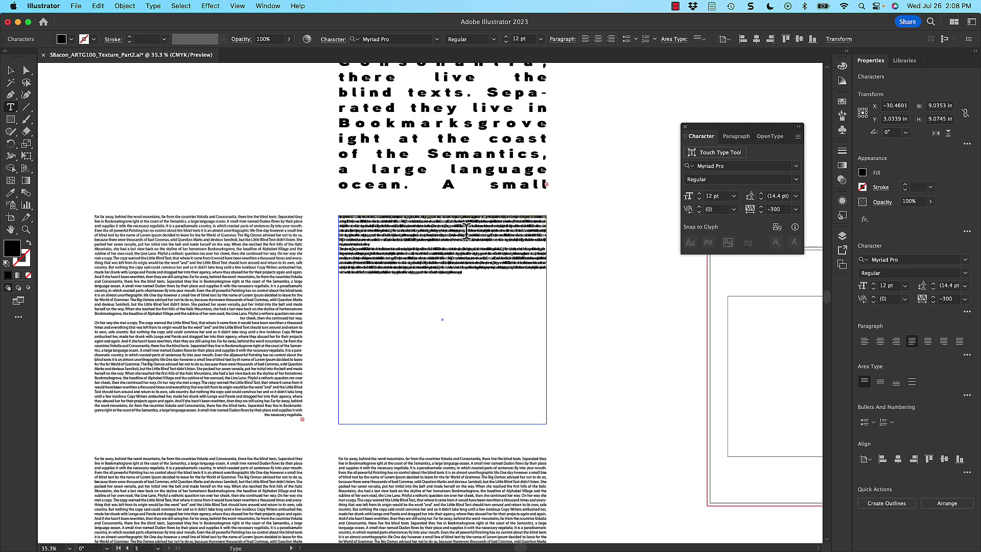
scroll(466, 230, up, 2)
click(428, 203)
Set the headline leading, trying 30 pt and 10 pt before settling on 100 pt.
key(super+a)
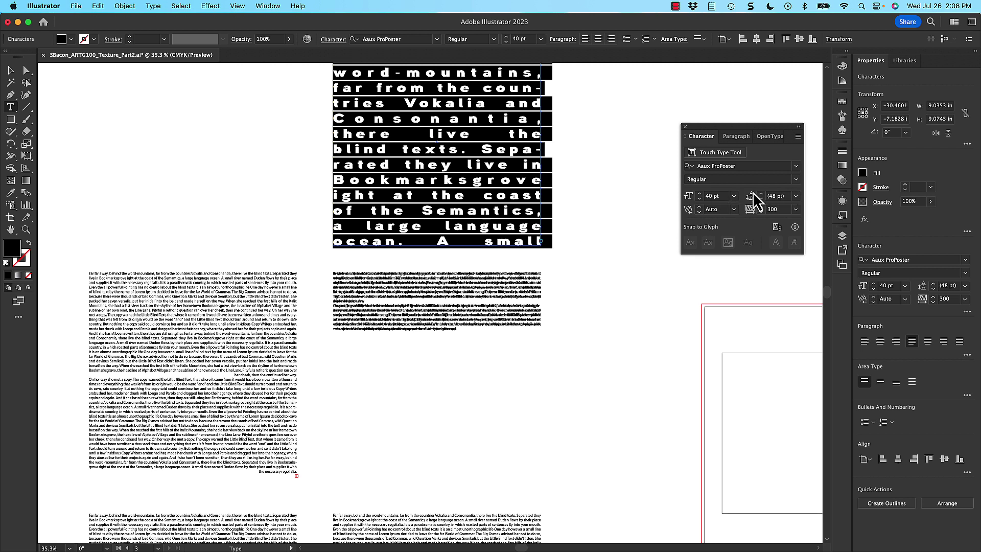
click(777, 199)
text(30)
key(Return)
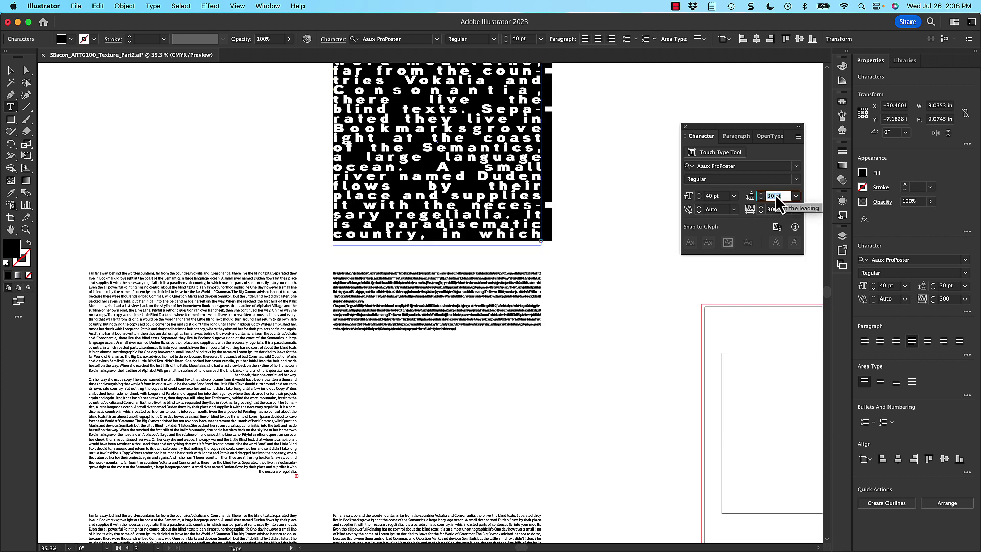
key(Return)
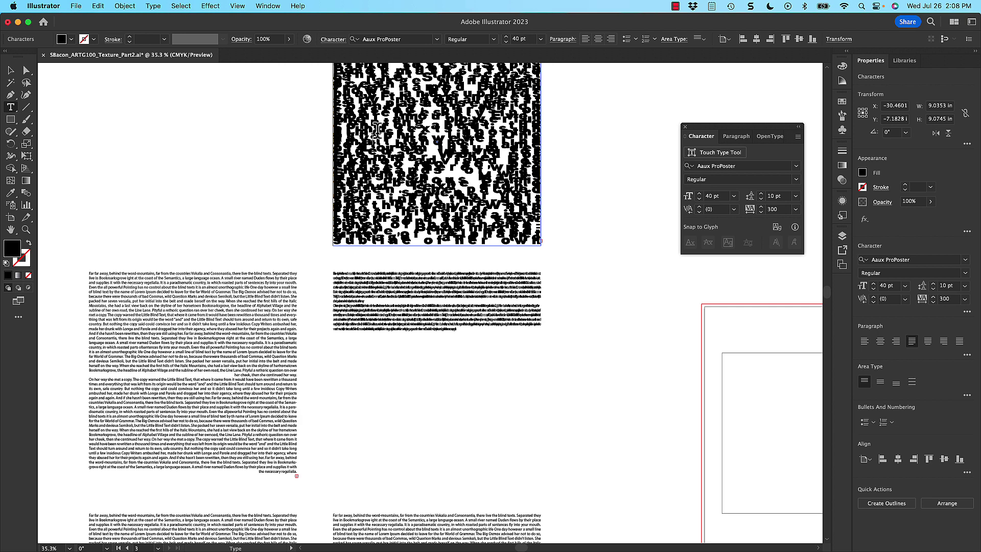
key(super+a)
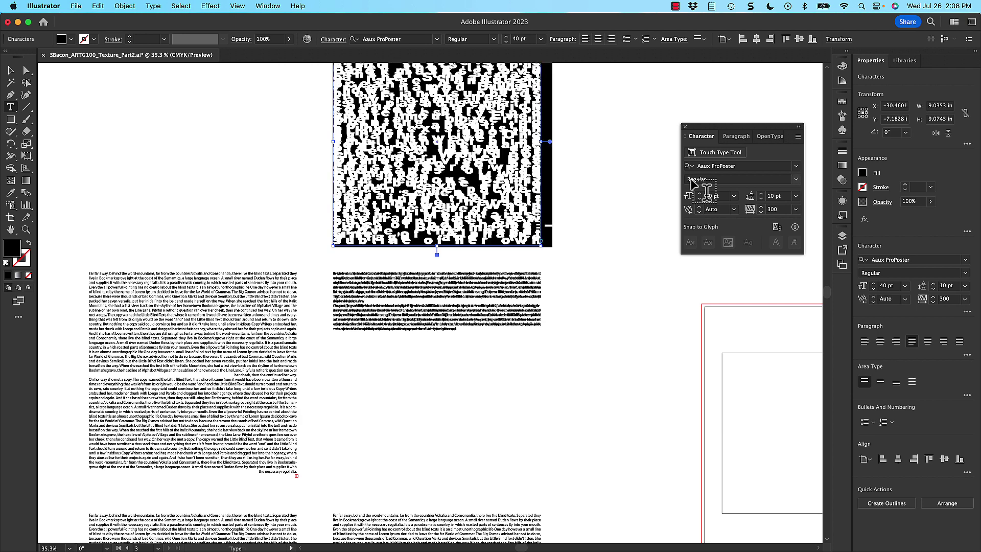
click(776, 196)
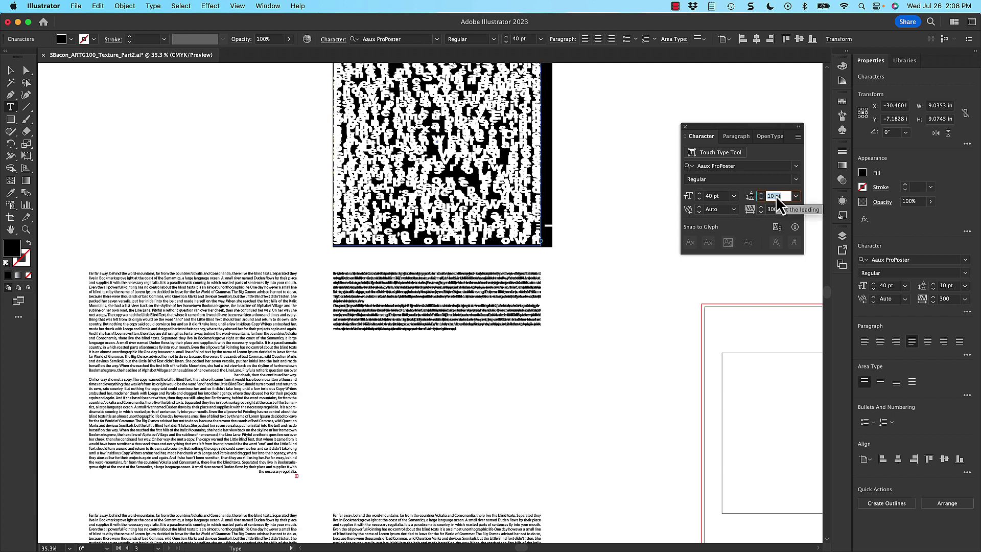
key(Return)
click(417, 173)
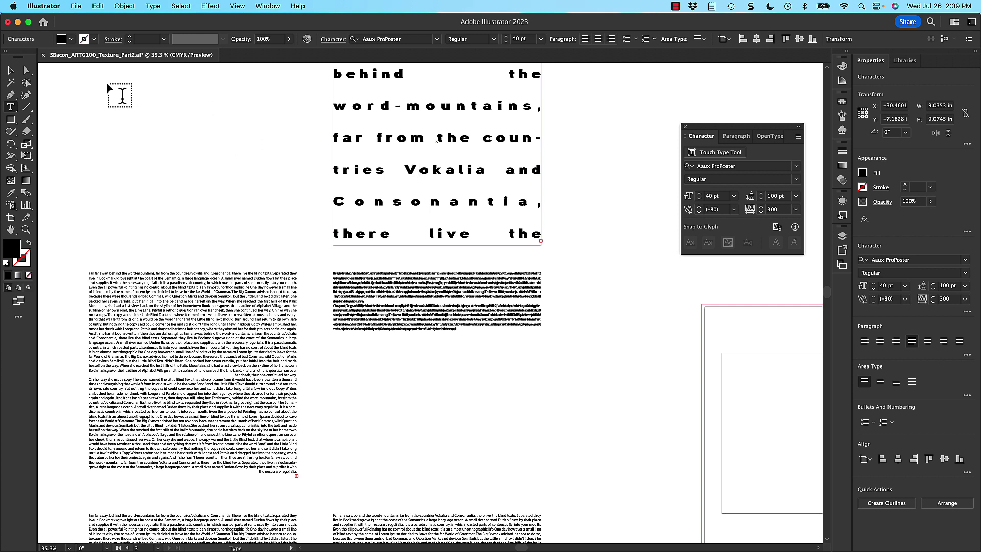
Move the dense body text block up and to the left.
click(11, 70)
click(275, 172)
scroll(275, 173, down, 3)
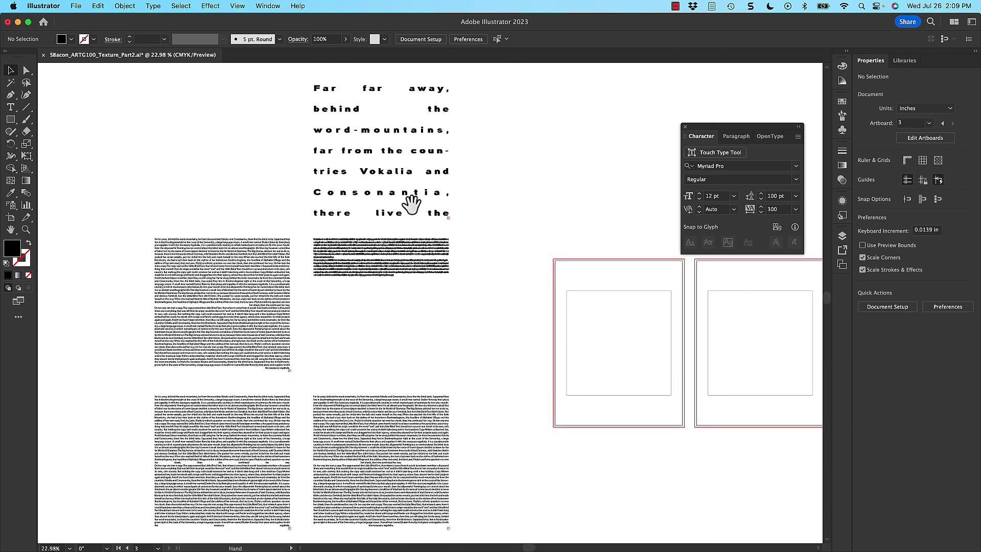
scroll(460, 194, right, 2)
drag(460, 194, 494, 194)
drag(359, 243, 321, 180)
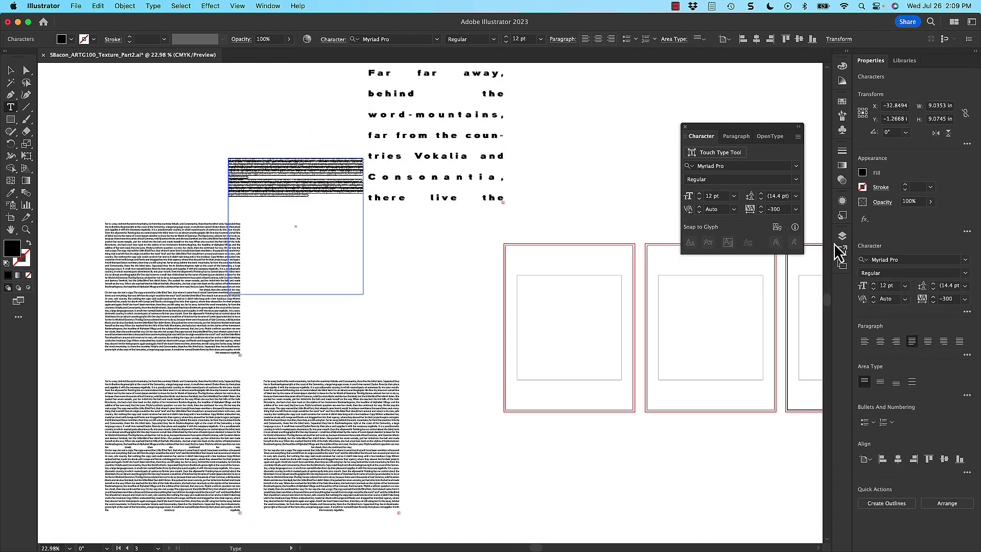
Set the left text block's font to Zapfino after briefly searching for Casl.
click(881, 259)
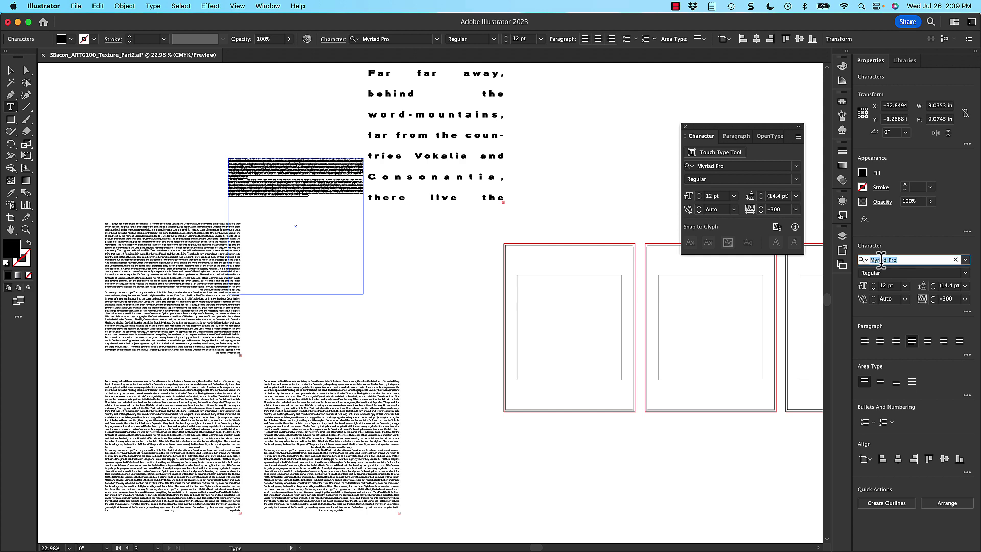
text(Casl)
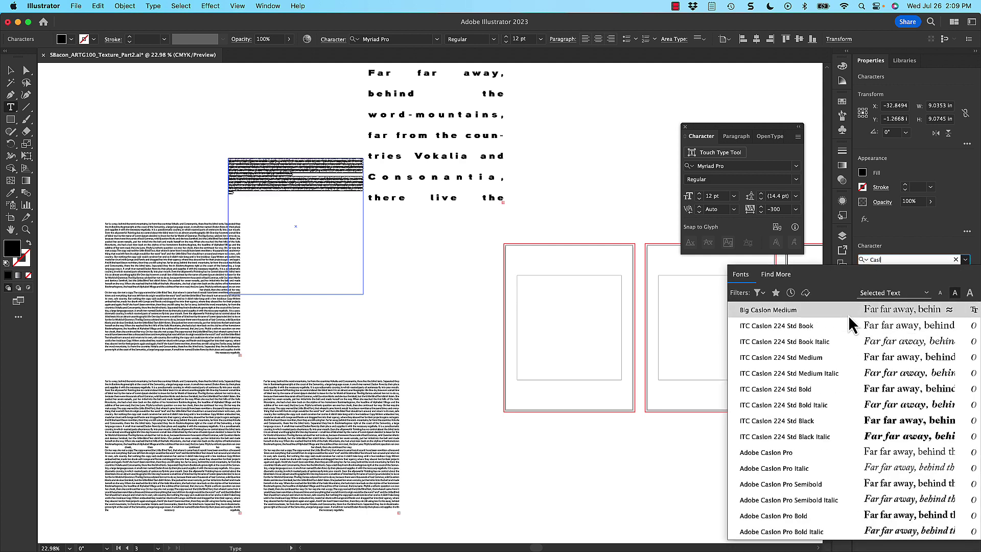
key(Escape)
click(233, 300)
key(super+a)
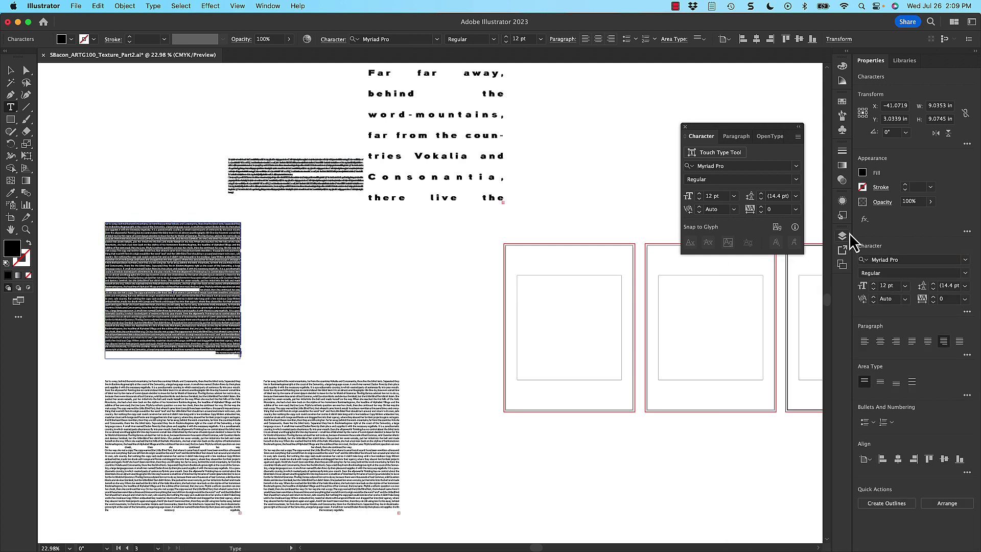
click(887, 259)
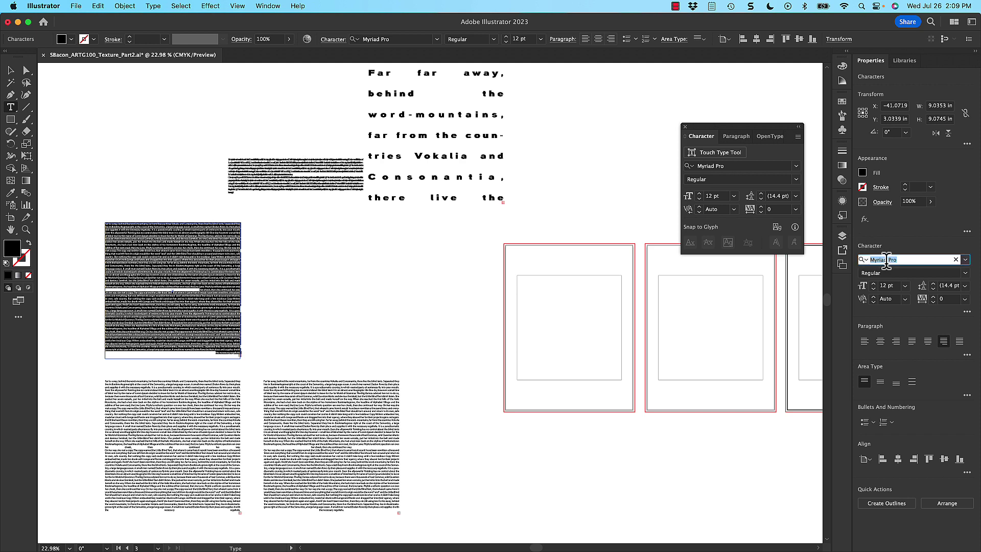
text(Za)
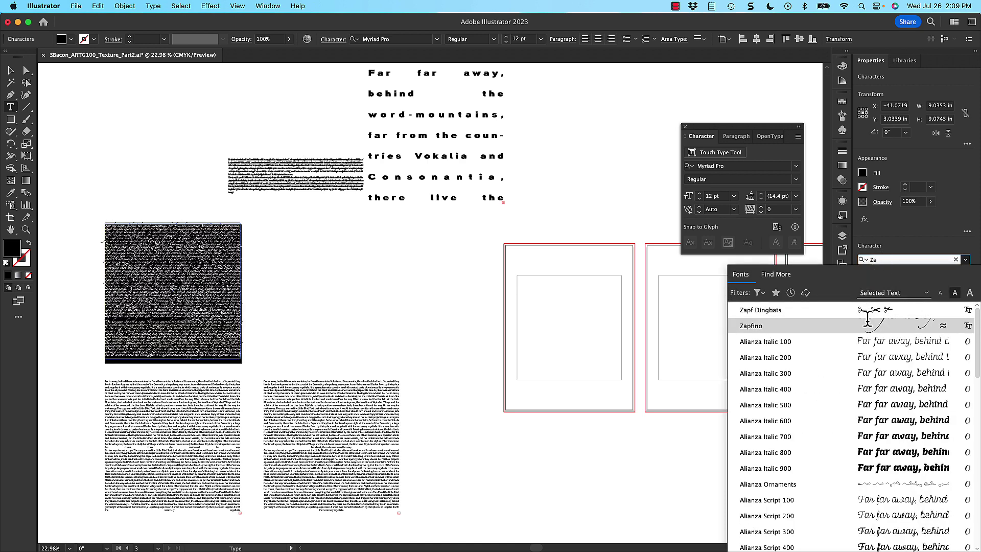
click(867, 320)
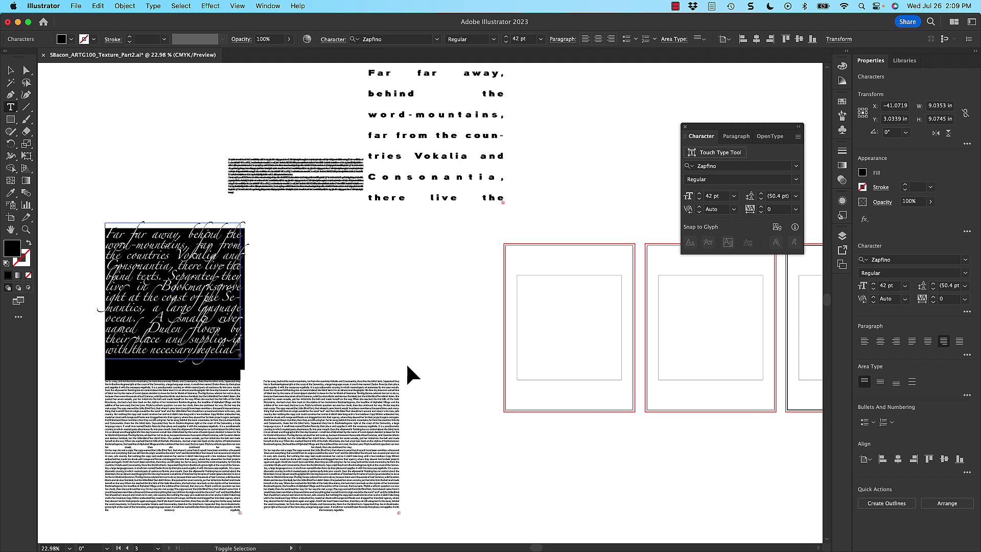
Enlarge the Zapfino text to 72 pt with 760 tracking and 104.4 pt leading.
key(super+shift+period)
key(Escape)
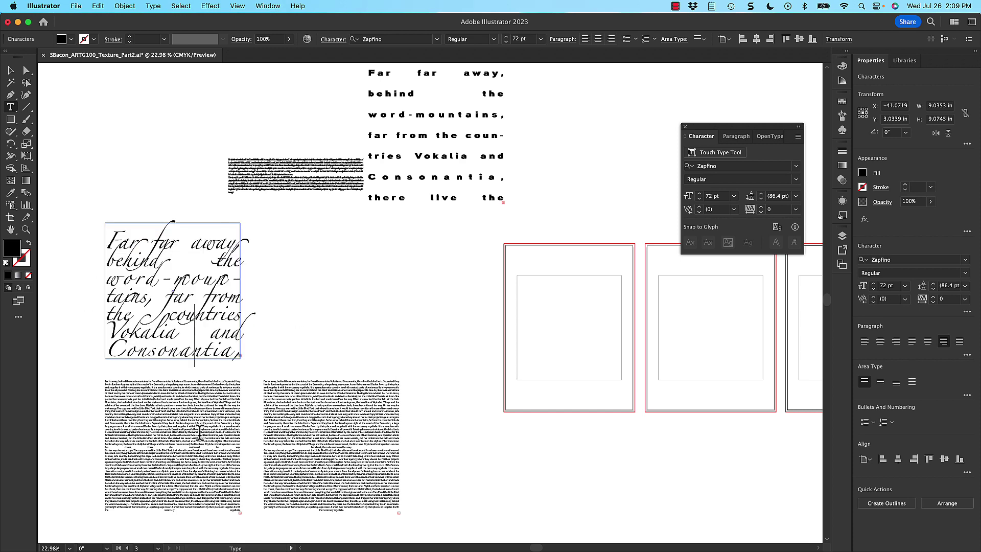
click(183, 361)
key(super+a)
key(alt+Right)
key(alt+Right)
key(alt+Right)
key(alt+Right)
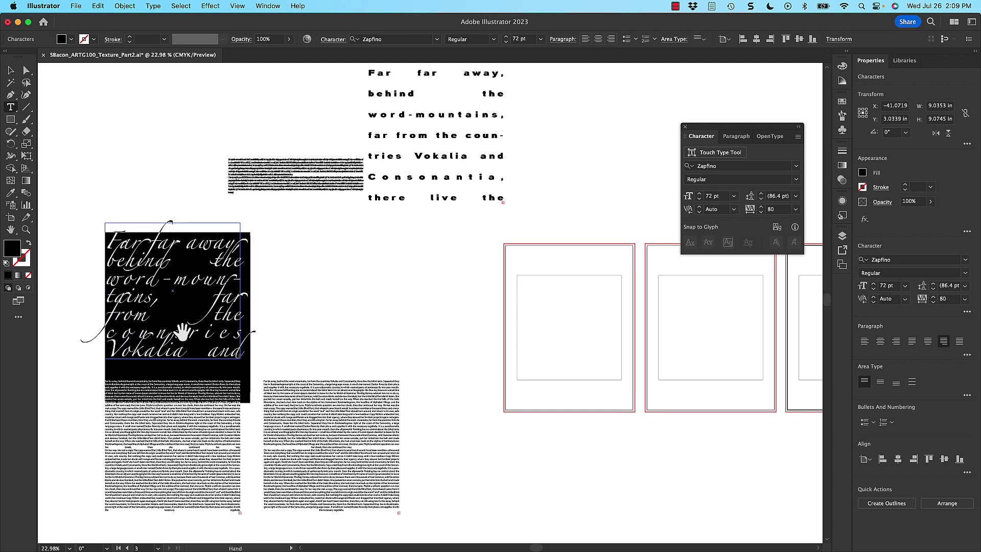
key(alt+Right)
key(alt+Right)
key(alt+Right)
key(alt+Right)
key(alt+Right)
key(alt+Right)
key(alt+Right)
key(alt+Right)
key(alt+Right)
key(alt+Right)
key(alt+Right)
key(alt+Right)
key(alt+Right)
key(alt+Right)
key(alt+Right)
key(alt+Right)
key(alt+Right)
key(alt+Right)
key(alt+Right)
key(alt+Right)
key(alt+Right)
key(alt+Right)
key(alt+Right)
key(alt+Right)
key(alt+Right)
key(alt+Right)
key(alt+Right)
key(alt+Right)
key(alt+Right)
key(alt+Right)
key(alt+Down)
key(alt+Down)
key(alt+Down)
key(alt+Down)
key(alt+Down)
key(alt+Down)
key(alt+Down)
key(alt+Down)
key(alt+Down)
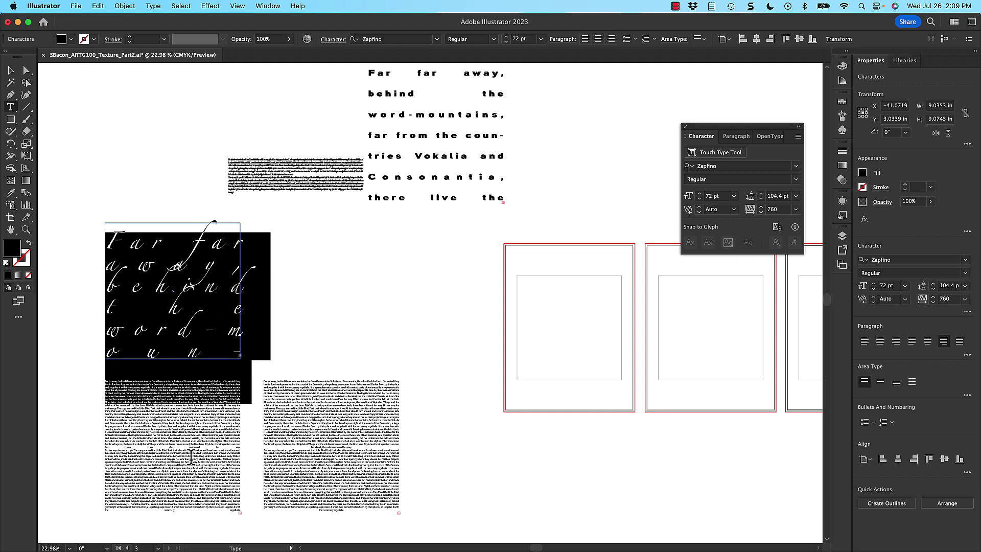
Apply Sweet Sans Heavy to all of the lower-left body text.
click(194, 460)
key(cmd+a)
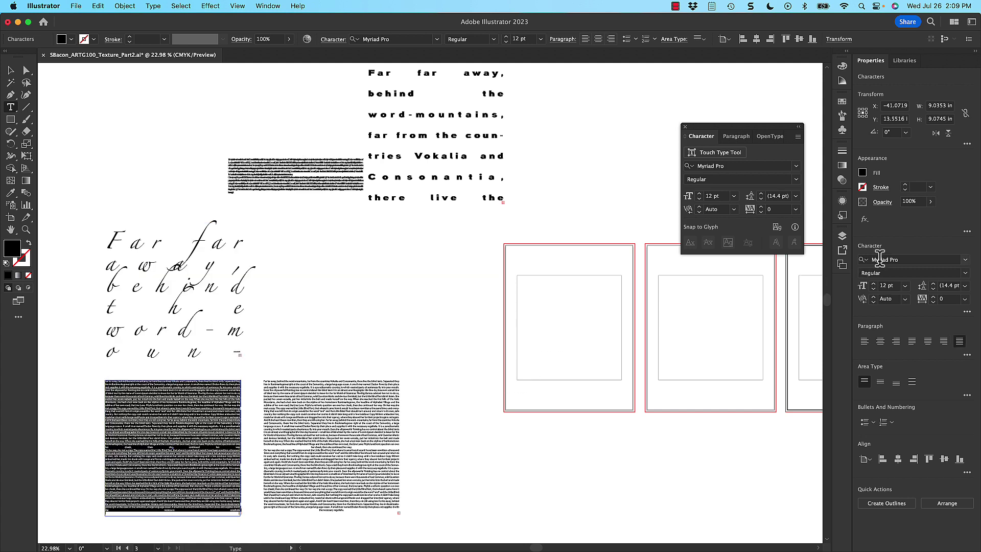
click(879, 259)
text(swee)
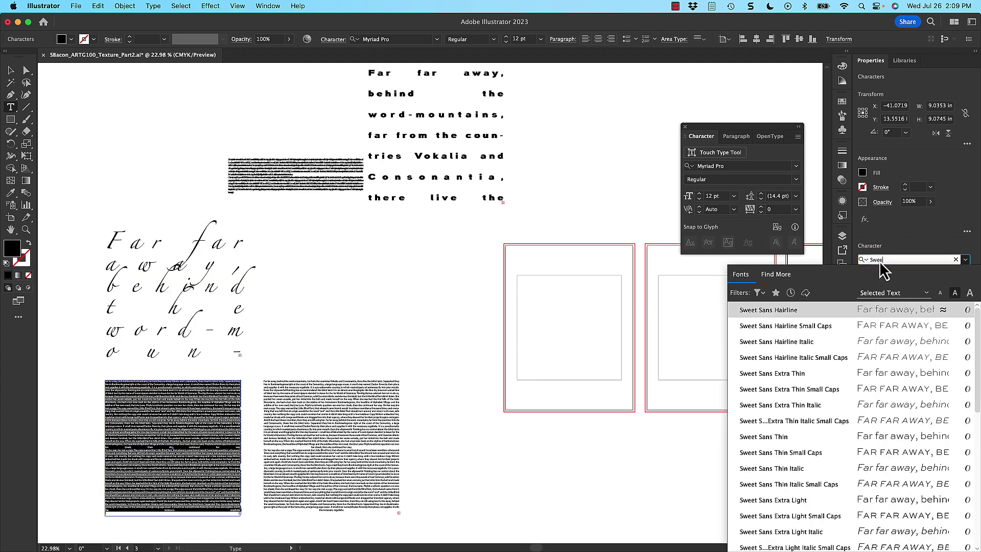
scroll(861, 406, down, 5)
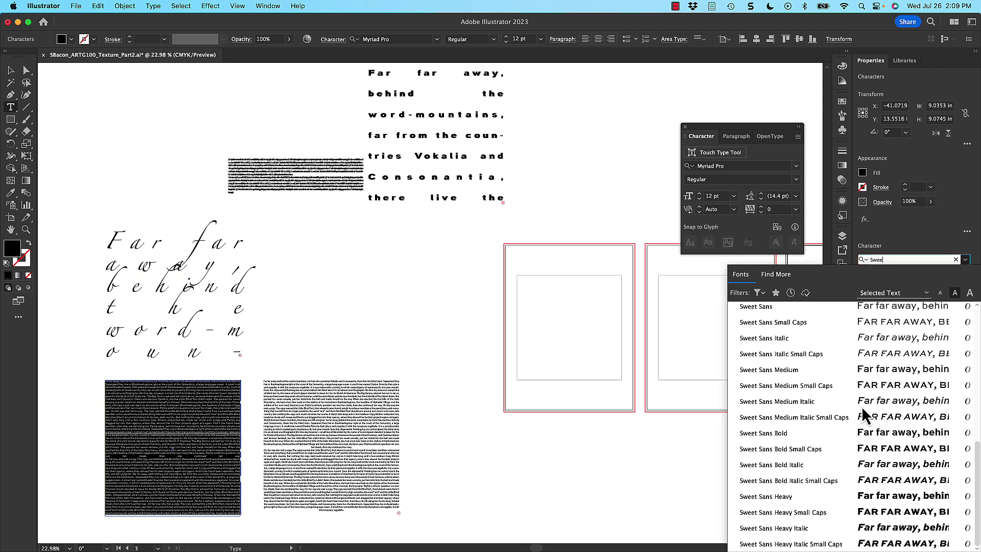
click(865, 499)
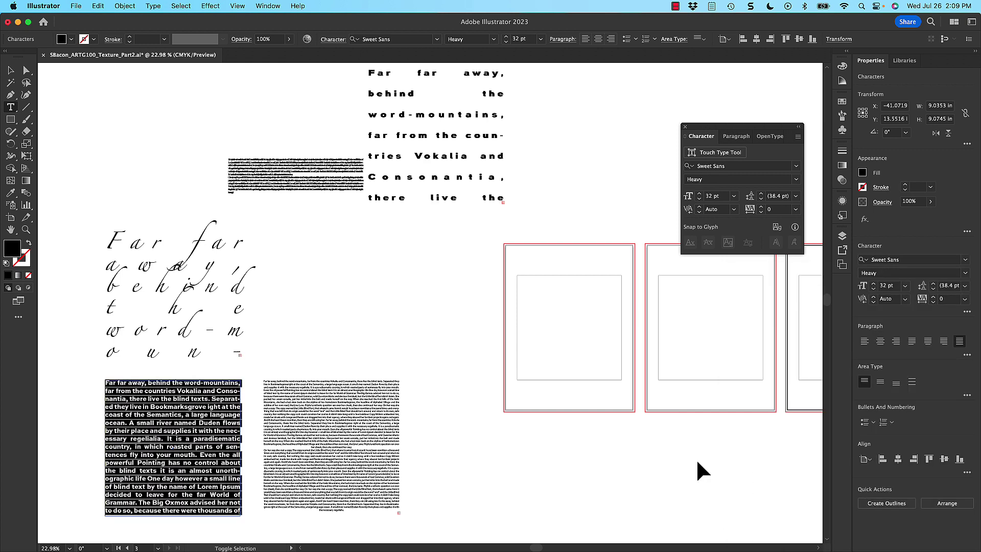
Tighten the lower-left text to 30.4 pt leading and -100 tracking so lines overlap.
key(alt+Down)
key(alt+Down)
key(alt+Down)
key(alt+Down)
key(alt+Down)
key(alt+Down)
key(alt+Down)
key(alt+Down)
key(alt+Down)
key(alt+Down)
key(alt+Down)
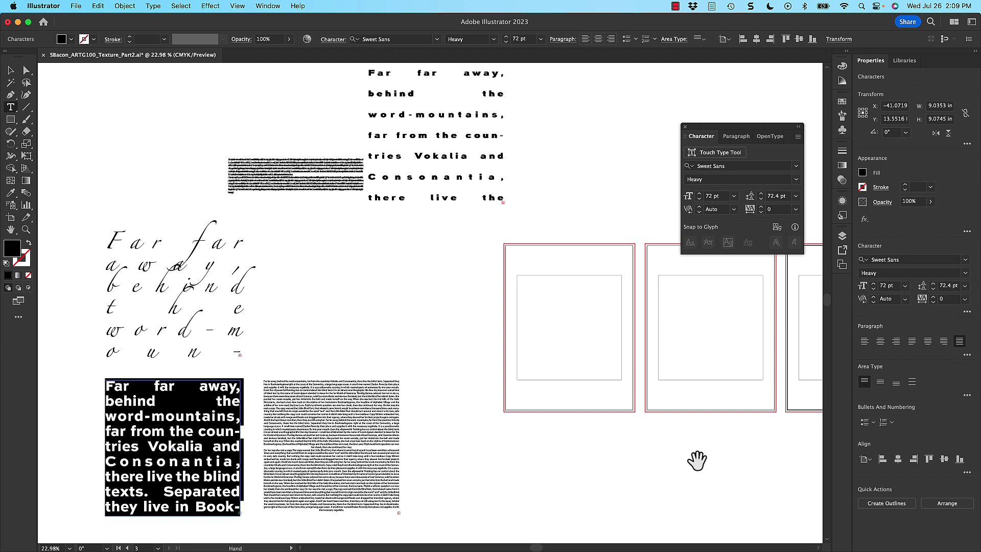
key(alt+Down)
key(alt+Down)
key(alt+Down)
key(alt+Down)
key(alt+Down)
key(alt+Down)
key(alt+Down)
key(alt+Down)
key(alt+Down)
key(alt+Down)
key(alt+Down)
key(alt+Down)
key(alt+Down)
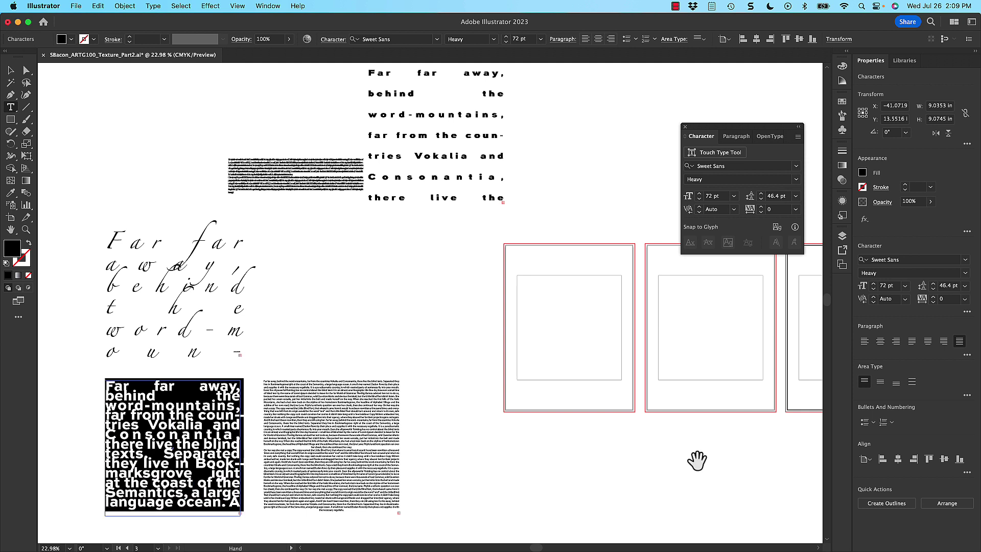
key(alt+Down)
key(alt+Down)
key(alt+Down)
key(alt+Down)
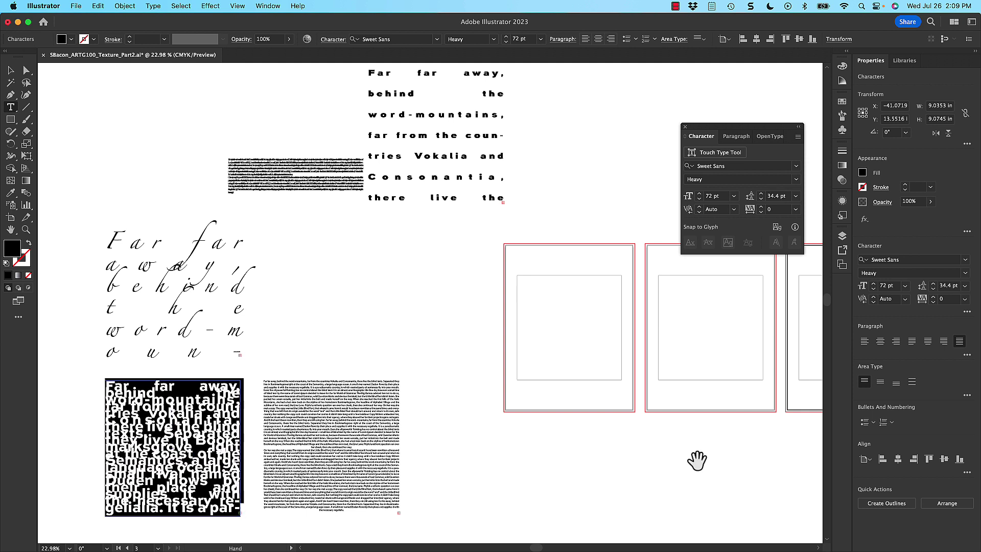
key(alt+Left)
key(alt+Left)
key(alt+Left)
key(alt+Left)
key(alt+Left)
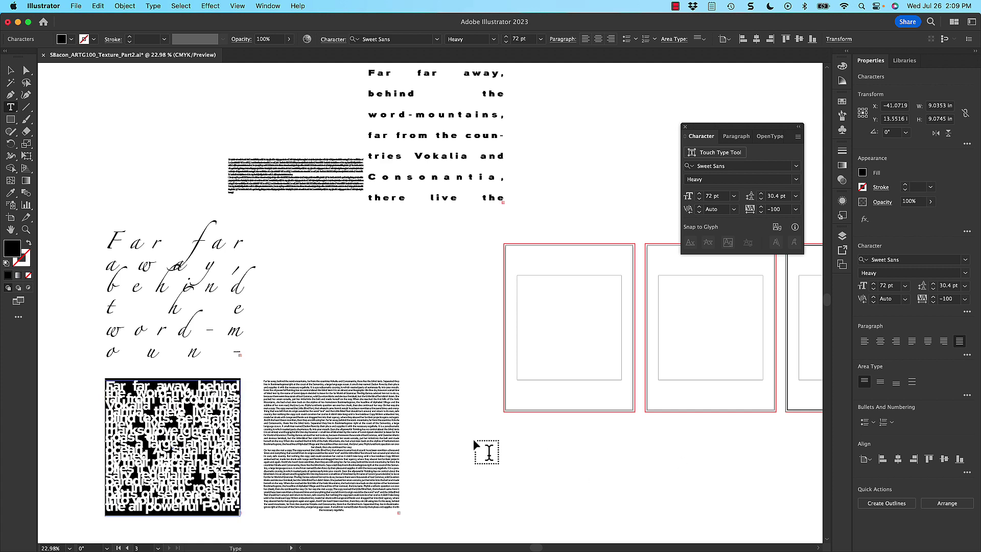
click(360, 437)
key(super+a)
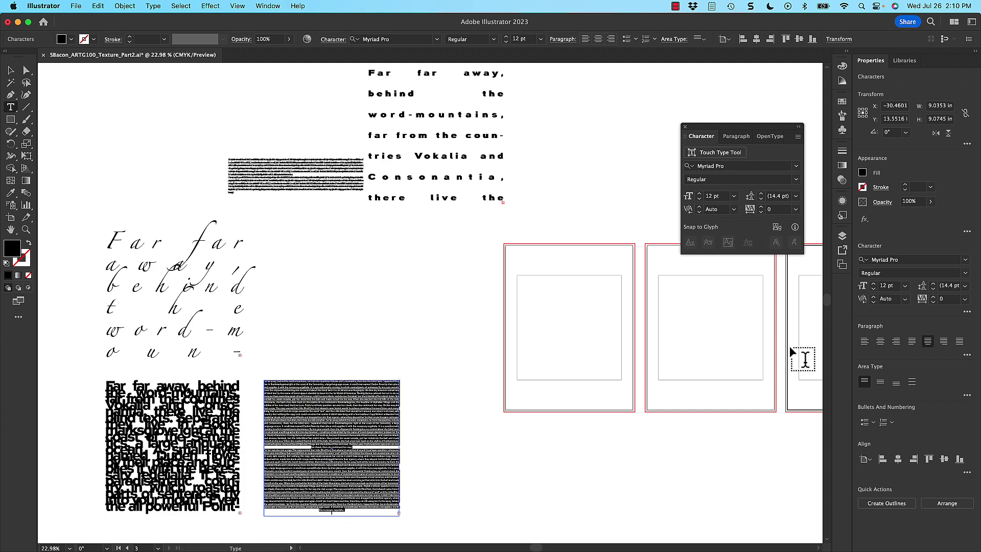
Change the lower-right paragraph's font to Neutraface Condensed Thin.
click(965, 259)
scroll(886, 425, down, 15)
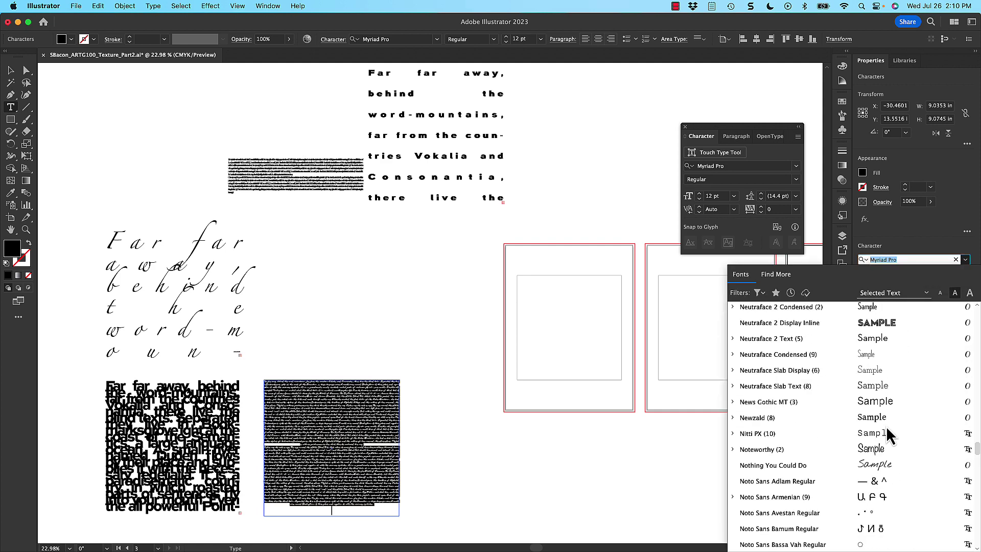
click(878, 354)
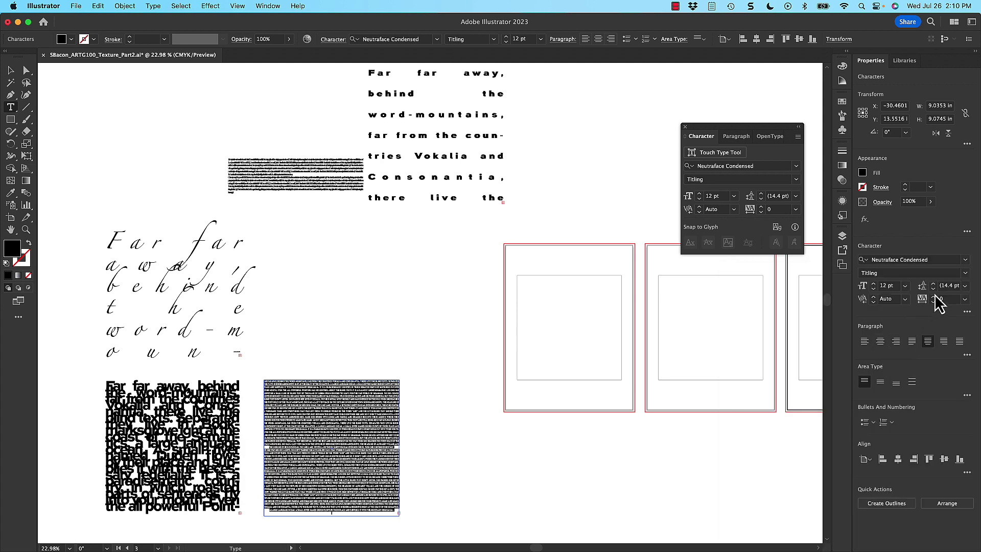
click(966, 274)
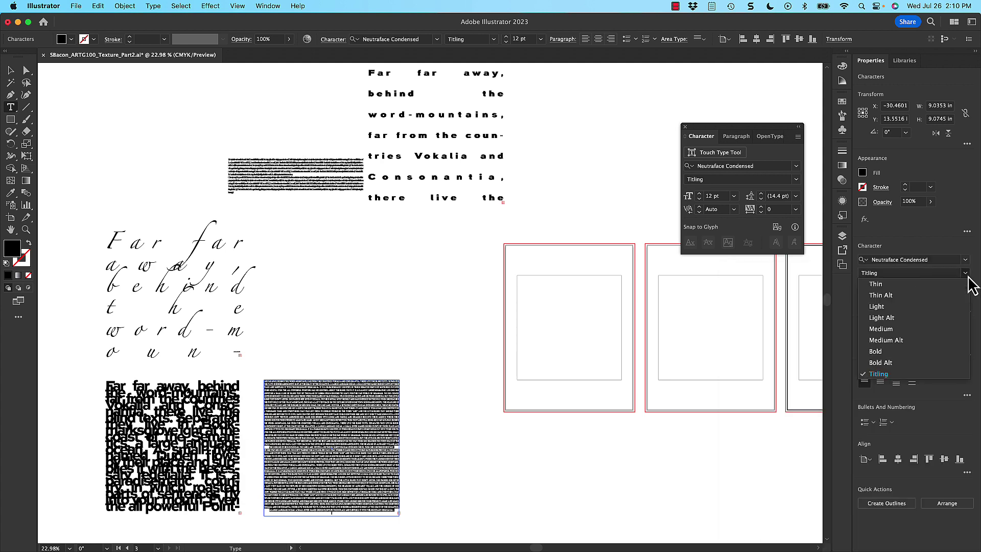
click(931, 286)
Enlarge the text, then shrink it to about 56 pt while widening tracking to 200.
key(super+shift+period)
key(super+shift+period)
key(super+shift+period)
key(super+shift+period)
key(super+shift+period)
key(super+shift+period)
key(super+shift+period)
key(super+shift+period)
key(super+shift+period)
key(super+shift+period)
key(super+shift+period)
key(super+shift+period)
key(super+shift+period)
key(super+shift+period)
key(super+shift+period)
key(super+shift+period)
key(super+shift+period)
key(super+shift+period)
key(super+shift+period)
key(super+shift+period)
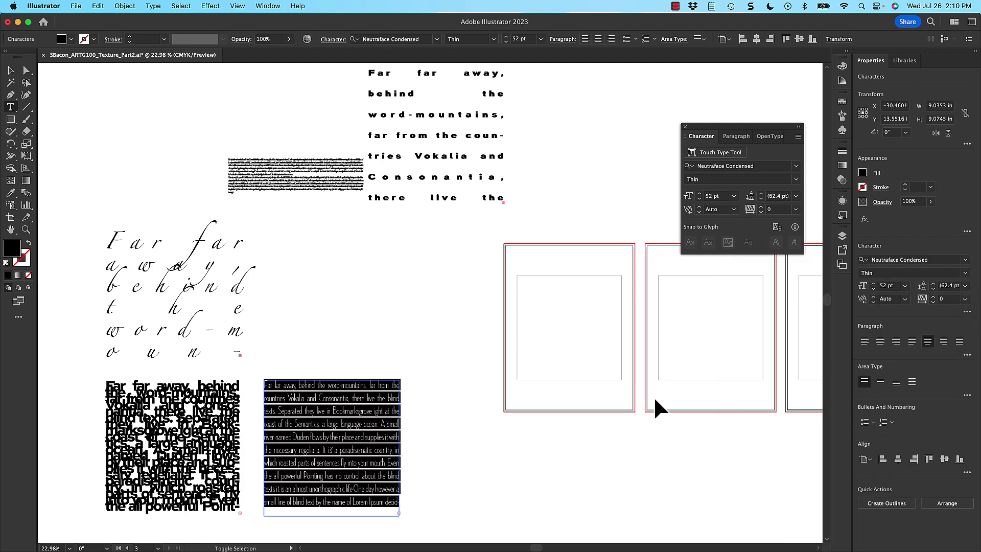
key(super+shift+period)
key(super+shift+period)
key(super+shift+period)
key(super+shift+period)
key(super+shift+period)
key(alt+Right)
key(alt+Right)
key(alt+Right)
key(alt+Right)
key(alt+Right)
key(alt+Right)
key(alt+Right)
key(alt+Right)
key(alt+Right)
key(super+shift+comma)
key(super+shift+comma)
key(super+shift+comma)
key(super+shift+comma)
key(super+shift+comma)
key(super+shift+comma)
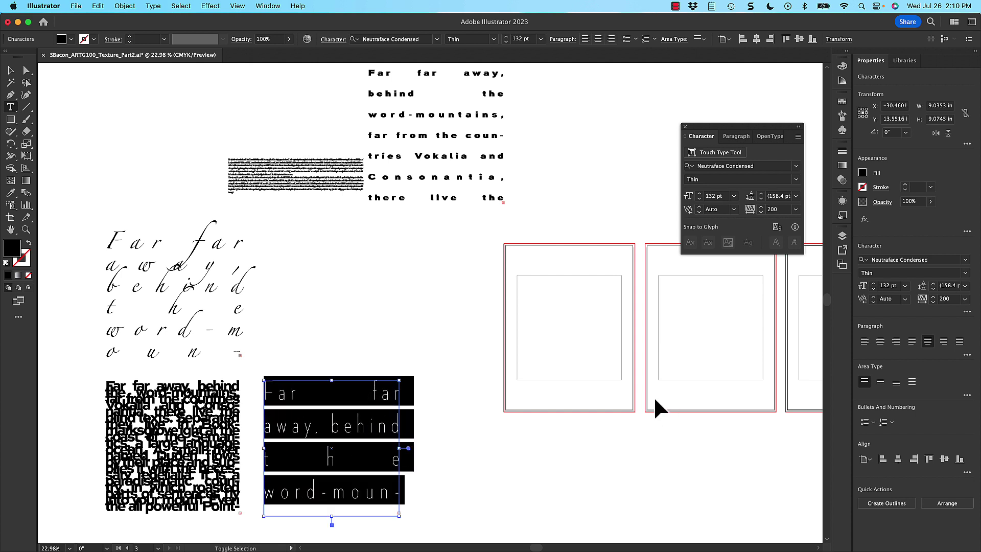
key(alt+Right)
key(super+shift+comma)
key(super+shift+comma)
key(super+shift+comma)
key(super+shift+comma)
key(super+shift+comma)
key(super+shift+comma)
key(super+shift+comma)
key(super+shift+comma)
key(super+shift+comma)
key(super+shift+comma)
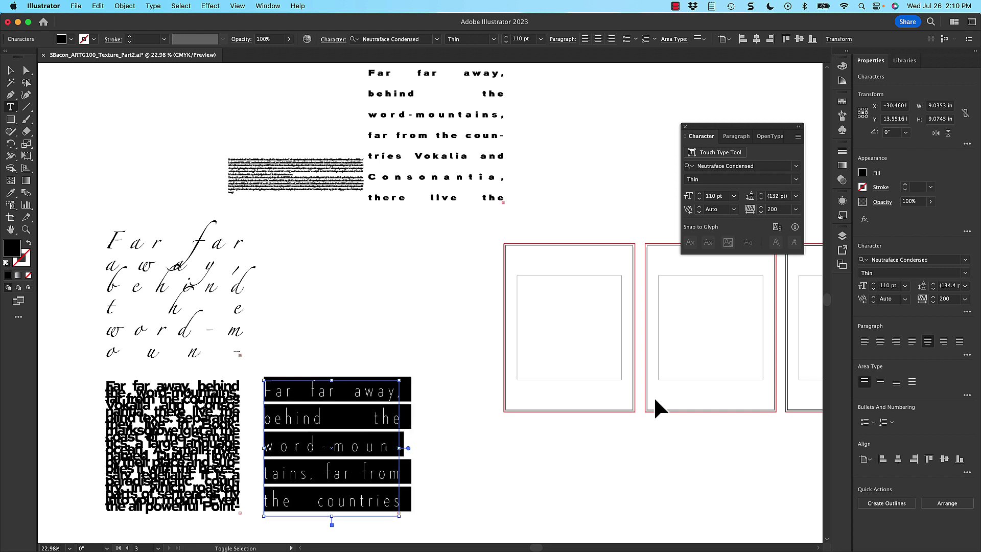
key(super+shift+comma)
key(super+shift+comma)
key(super+shift+comma)
key(super+shift+comma)
key(super+shift+comma)
key(super+shift+comma)
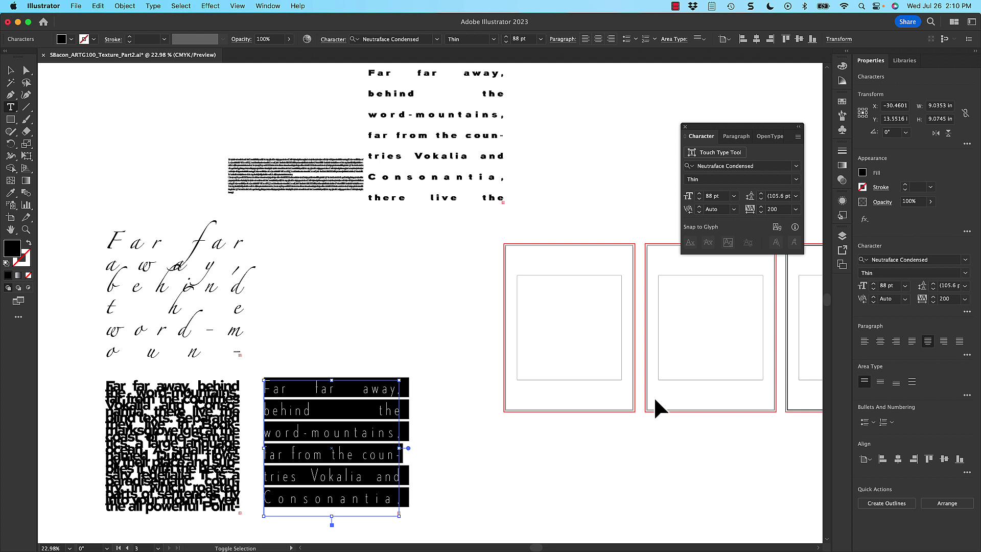
key(super+shift+comma)
key(super+shift+comma)
key(super+shift+comma)
key(super+shift+comma)
key(super+shift+comma)
key(super+shift+comma)
key(super+shift+comma)
key(super+shift+comma)
key(super+shift+comma)
key(super+shift+comma)
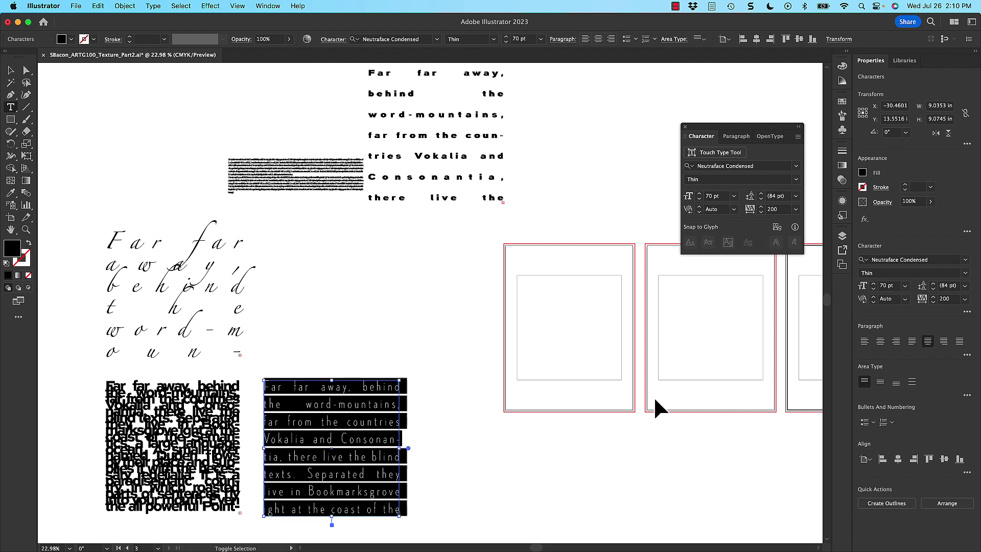
key(super+shift+comma)
key(super+shift+comma)
key(super+shift+comma)
key(super+shift+comma)
key(super+shift+comma)
key(super+shift+comma)
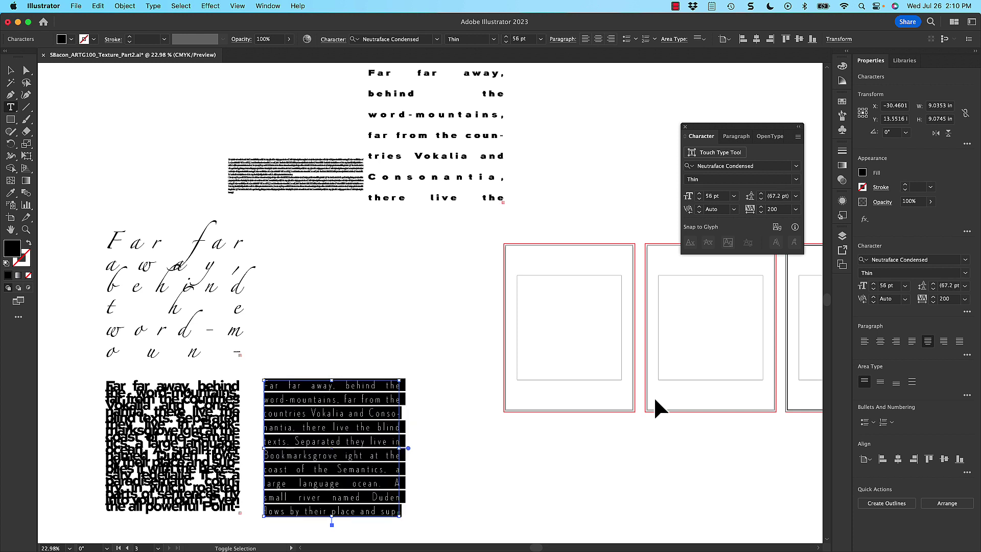
Widen tracking to 240, trial the line spacing, then settle tracking at 220.
key(alt)
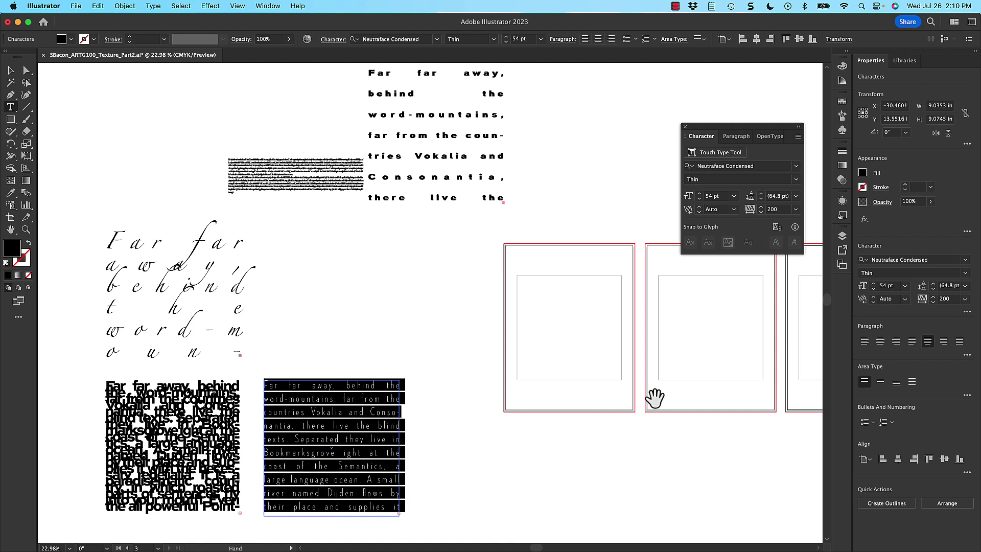
key(alt+Right)
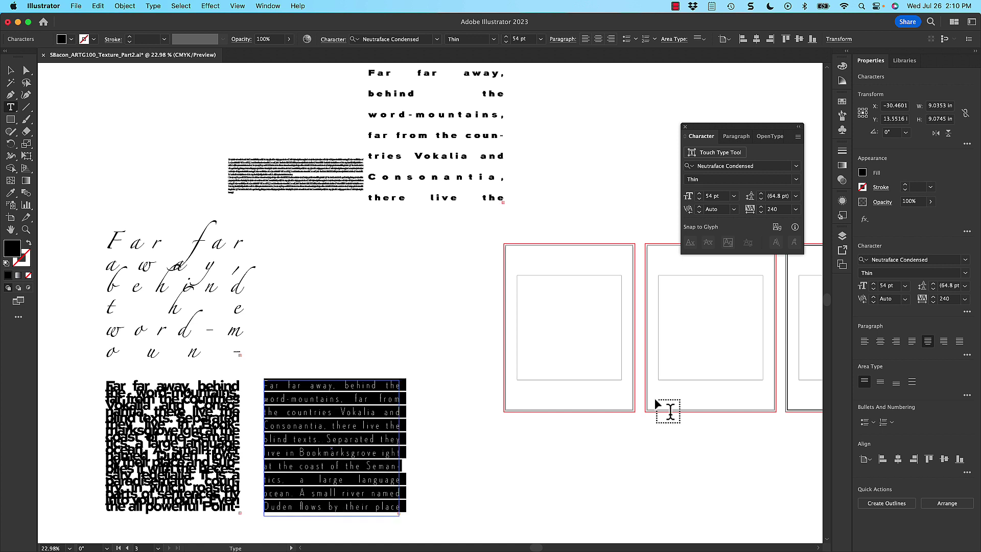
key(alt)
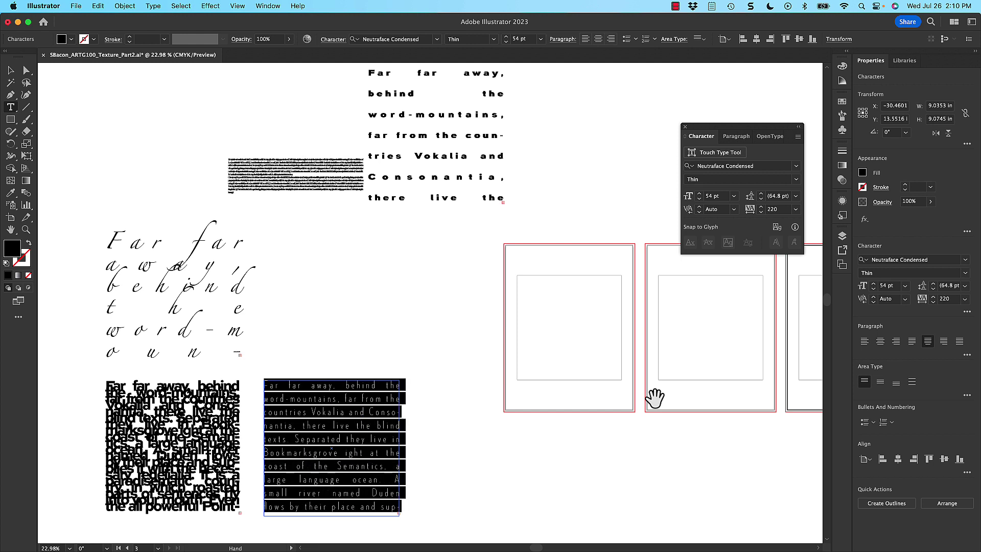
key(alt+Down)
key(alt+Down)
key(alt+Up)
key(alt+Up)
key(alt+Up)
key(alt+Up)
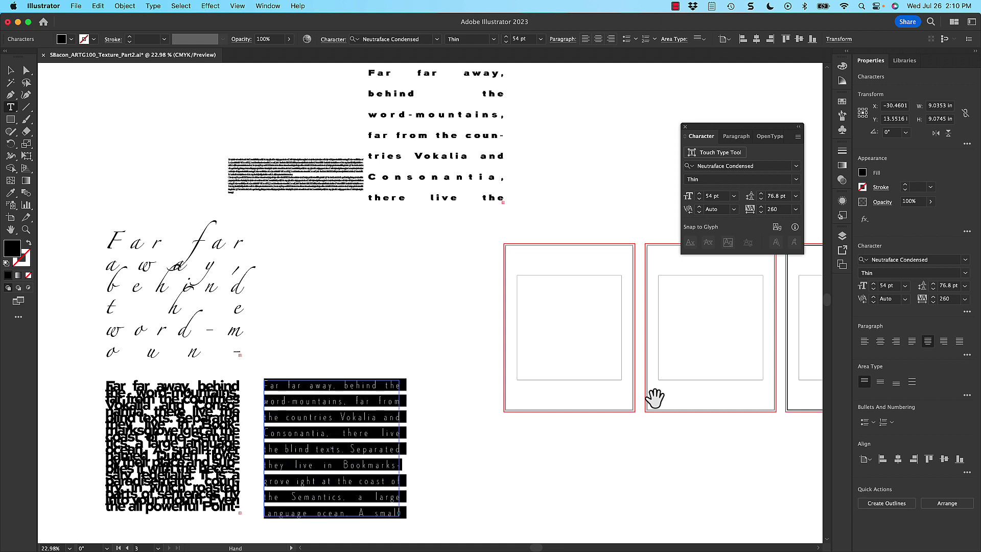
key(alt+Left)
key(alt+Left)
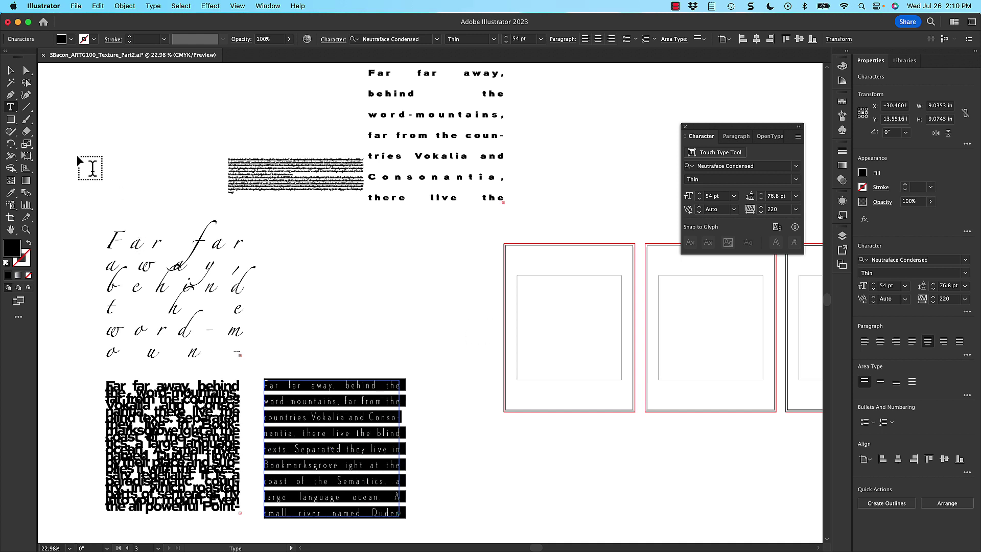
Move the dense bold text block onto the first artboard and shrink its frame.
click(435, 139)
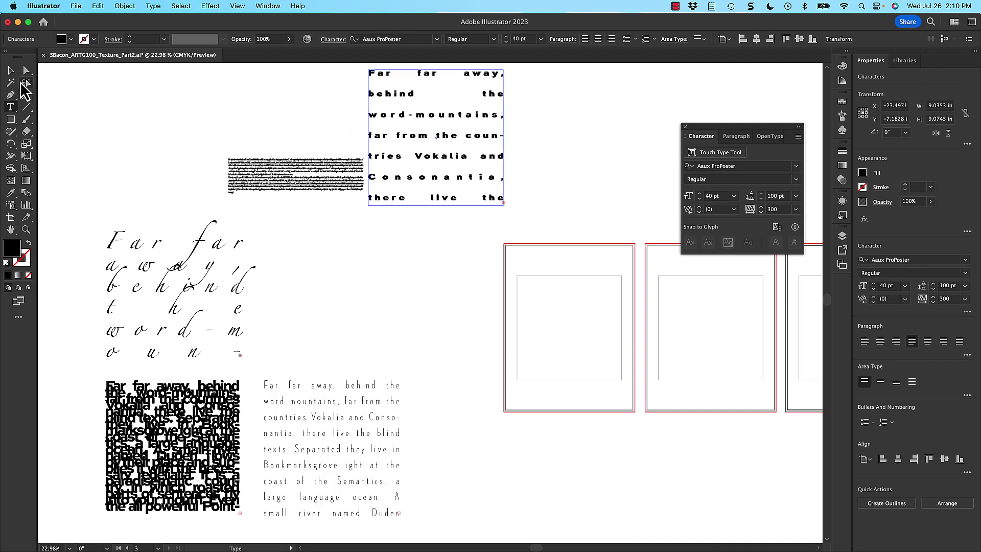
key(Escape)
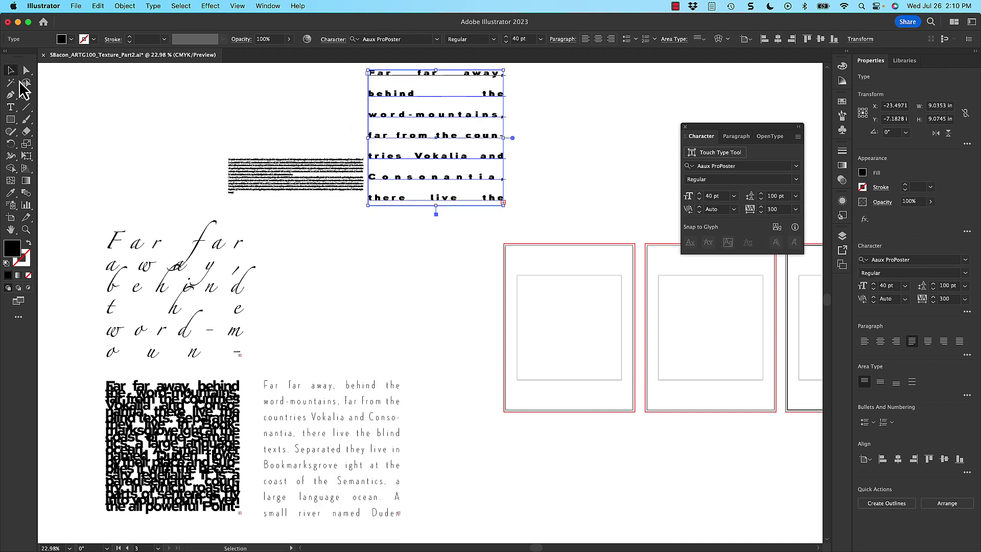
click(193, 457)
drag(193, 458, 415, 351)
drag(481, 353, 381, 337)
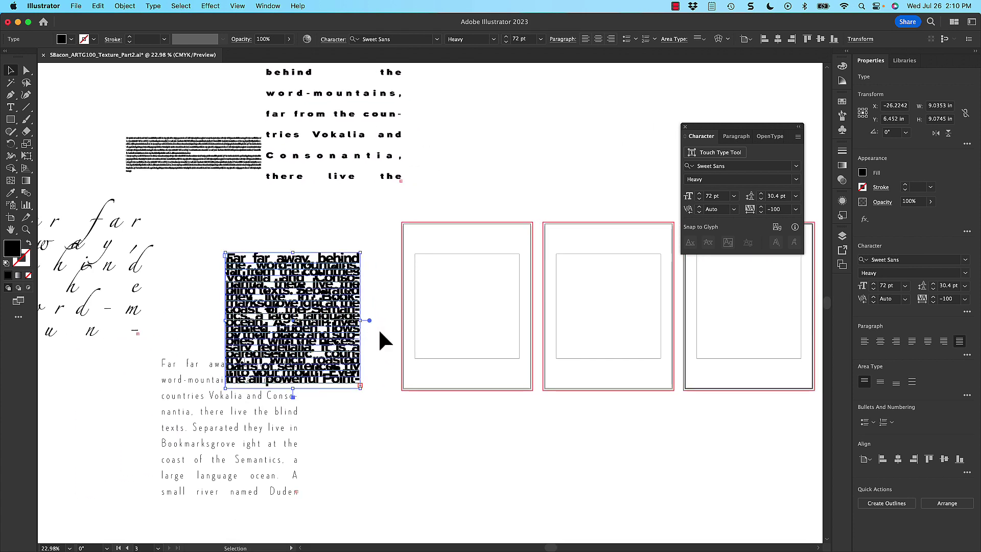
drag(294, 316, 416, 292)
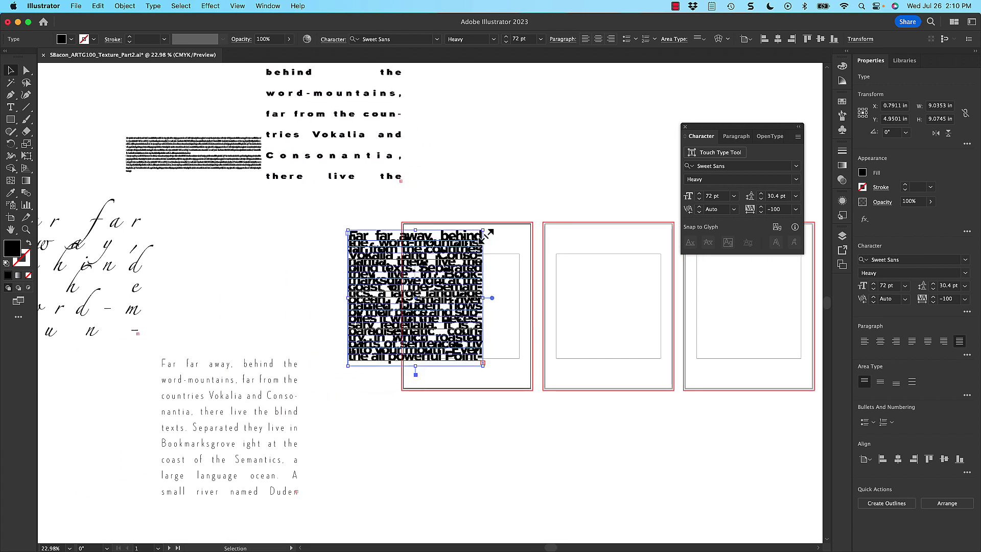
drag(488, 231, 474, 279)
Place the spaced column on the artboard, narrow and shrink it, and tighten its leading.
drag(360, 171, 503, 260)
drag(547, 144, 463, 223)
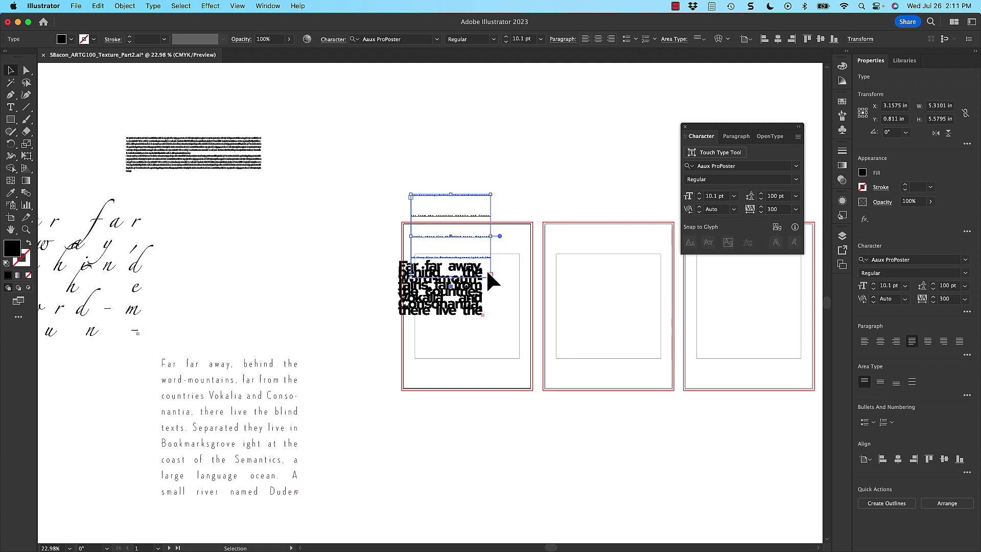
key(alt+Up)
key(alt+Up)
key(alt+Up)
key(alt+Up)
key(alt+Up)
key(alt+Up)
key(alt+Up)
key(alt+Up)
key(alt+Up)
key(alt+Up)
key(alt+Up)
key(alt+Up)
key(alt+Up)
key(alt+Up)
key(alt+Up)
key(alt+Up)
key(alt+Up)
key(alt+Up)
key(alt+Up)
key(alt+Up)
key(alt+Up)
key(alt+Up)
key(alt+Up)
mouse_move(492, 280)
mouse_down()
mouse_move(468, 265)
mouse_move(499, 280)
mouse_move(503, 297)
mouse_move(504, 284)
mouse_up()
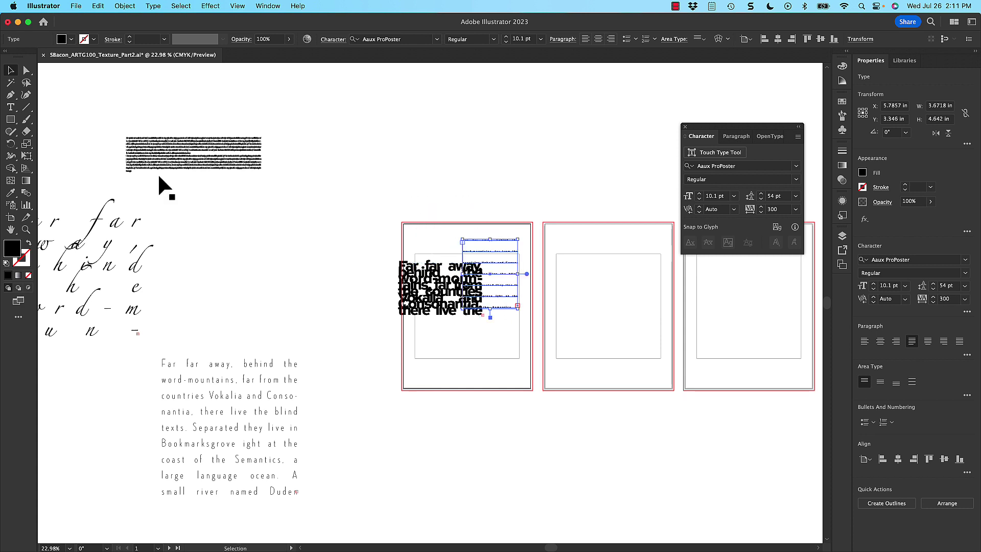
Bring the script block onto the artboard at 22 pt with 58.4 pt leading.
drag(81, 260, 446, 377)
key(super+shift+comma)
key(super+shift+comma)
key(super+shift+comma)
key(super+shift+comma)
key(super+shift+comma)
key(super+shift+comma)
key(super+shift+comma)
key(super+shift+comma)
key(super+shift+comma)
key(super+shift+comma)
key(super+shift+comma)
key(super+shift+comma)
key(super+shift+comma)
key(super+shift+comma)
key(super+shift+comma)
key(super+shift+comma)
key(super+shift+comma)
key(super+shift+comma)
key(super+shift+comma)
key(super+shift+comma)
key(alt+Up)
key(alt+Up)
key(alt+Up)
key(alt+Up)
key(alt+Up)
key(alt+Up)
key(alt+Up)
key(alt+Up)
key(alt+Up)
key(alt+Up)
key(alt+Up)
key(alt+Up)
key(alt+Up)
key(alt+Up)
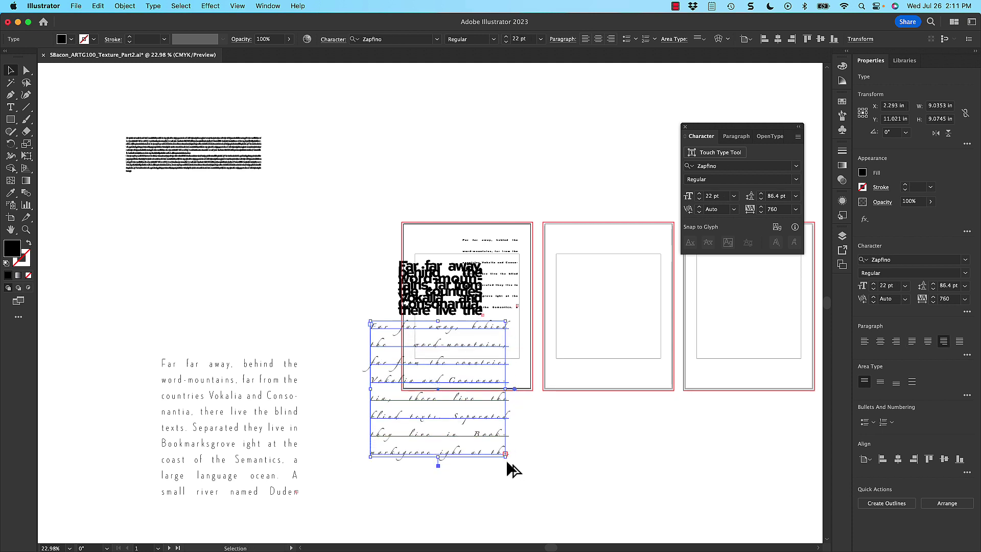
key(alt+Up)
key(alt+Up)
key(alt+Up)
key(alt+Up)
key(alt+Up)
key(alt+Up)
key(alt+Up)
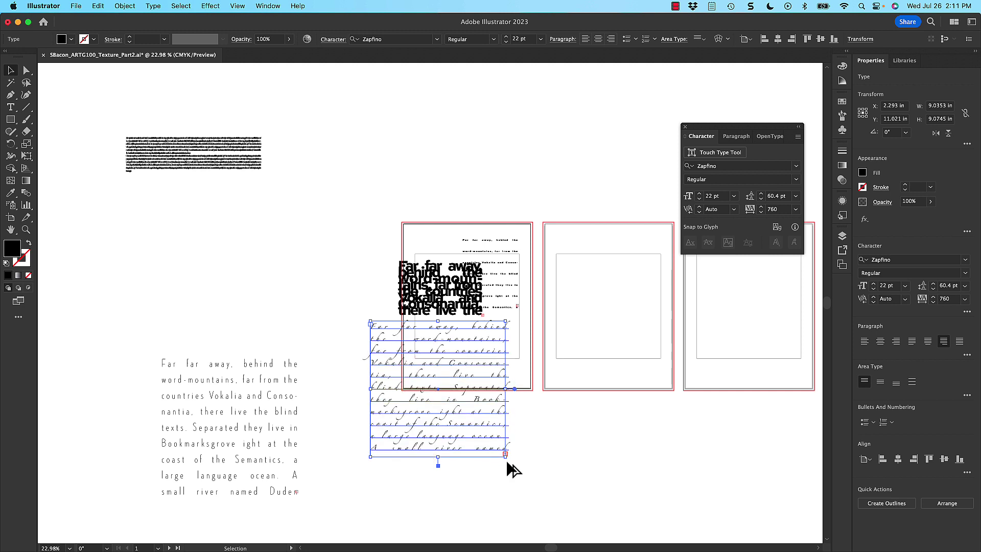
drag(482, 436, 465, 437)
Move the Big Caslon block over the artboard and reshape it into a short, thin column.
drag(232, 401, 218, 346)
drag(206, 161, 506, 354)
drag(562, 400, 465, 400)
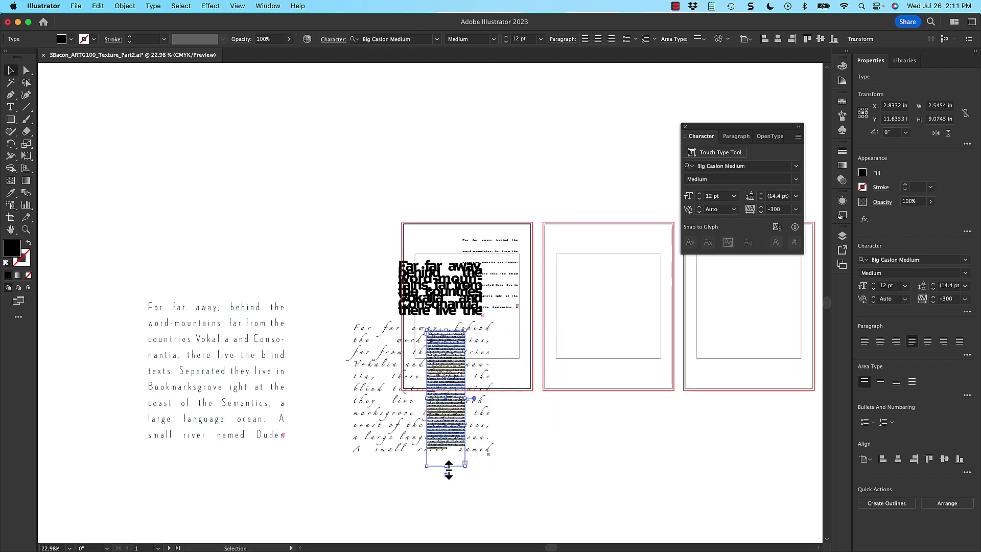
drag(445, 465, 495, 349)
Undo the accidental script block move and shift the small dense block right.
key(cmd+z)
click(552, 396)
click(452, 401)
click(491, 370)
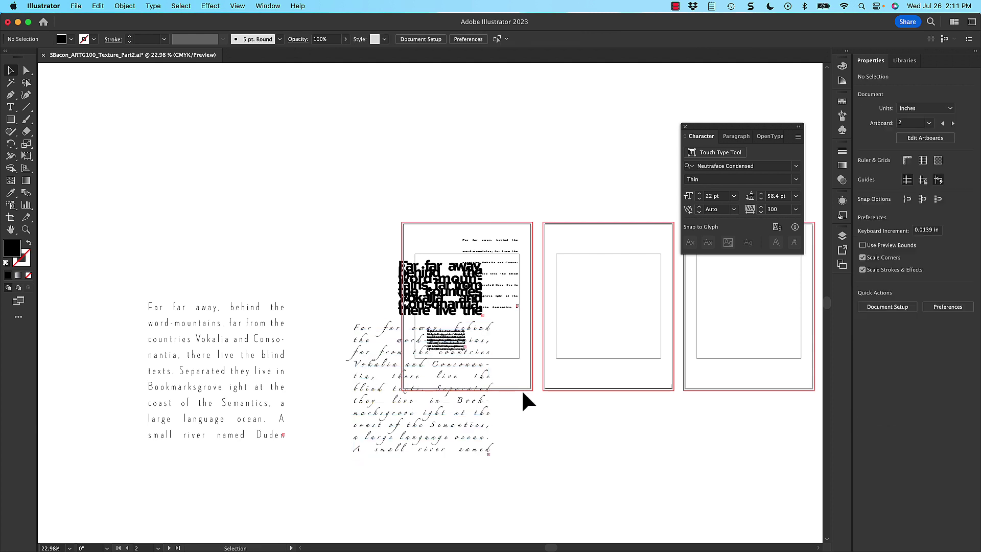
drag(455, 338, 505, 336)
Shorten the Neutraface paragraph to two lines at 14 pt, tighter leading, tracking 300.
click(306, 289)
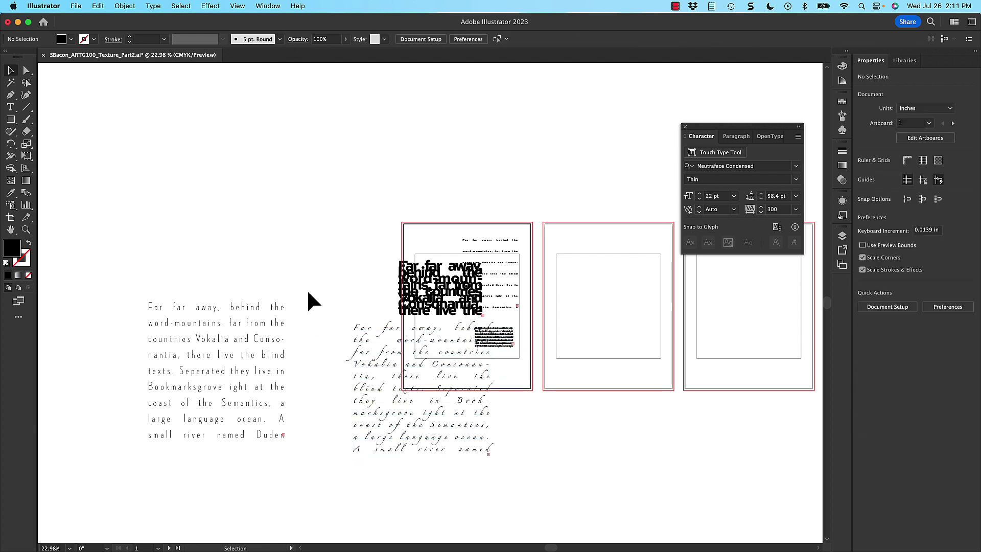
click(241, 342)
drag(218, 316, 424, 316)
key(super+shift+comma)
key(super+shift+comma)
key(super+shift+comma)
key(super+shift+comma)
key(super+shift+comma)
key(super+shift+comma)
key(super+shift+comma)
key(super+shift+comma)
key(super+shift+comma)
key(super+shift+comma)
key(super+shift+comma)
key(super+shift+comma)
key(super+shift+comma)
key(super+shift+comma)
key(super+shift+comma)
key(super+shift+comma)
key(super+shift+comma)
key(super+shift+comma)
key(super+shift+comma)
key(super+shift+comma)
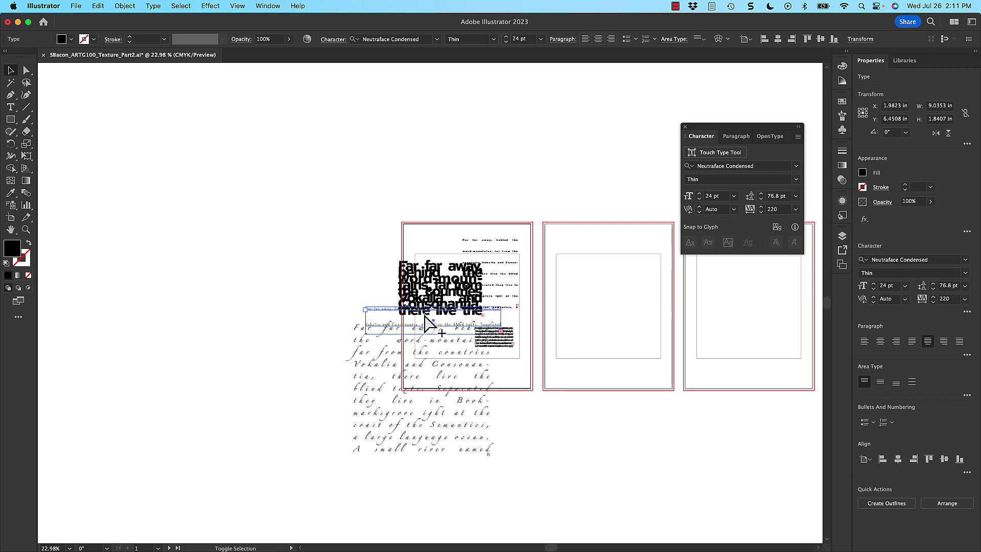
key(alt+Up)
key(alt+Up)
key(alt+Up)
key(alt+Up)
key(alt+Up)
key(alt+Up)
key(alt+Up)
key(alt+Up)
key(alt+Up)
key(alt+Up)
key(alt+Up)
key(alt+Up)
key(alt+Up)
key(alt+Up)
key(alt+Up)
key(alt+Up)
key(alt+Up)
key(alt+Up)
key(alt+Up)
key(alt+Up)
key(alt+Up)
key(alt+Up)
key(alt+Up)
key(alt+Up)
key(alt+Right)
key(alt+Right)
key(alt+Right)
key(alt+Right)
Nudge the bold heading up, the Neutraface paragraph left, and the dense block up-right.
click(375, 299)
scroll(410, 308, up, 3)
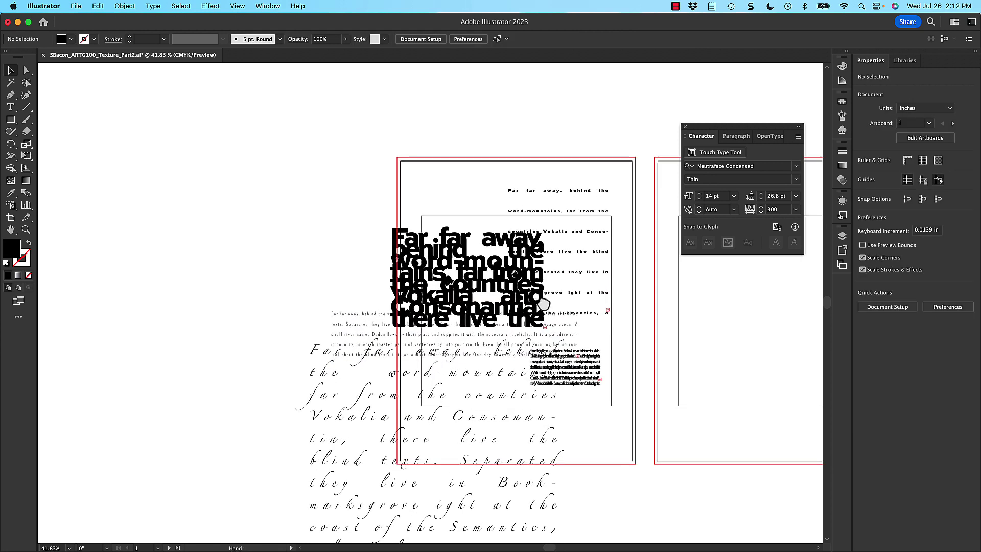
scroll(364, 299, up, 2)
drag(359, 290, 359, 263)
drag(326, 320, 225, 321)
mouse_move(472, 372)
mouse_down()
mouse_move(476, 352)
mouse_move(475, 369)
mouse_up()
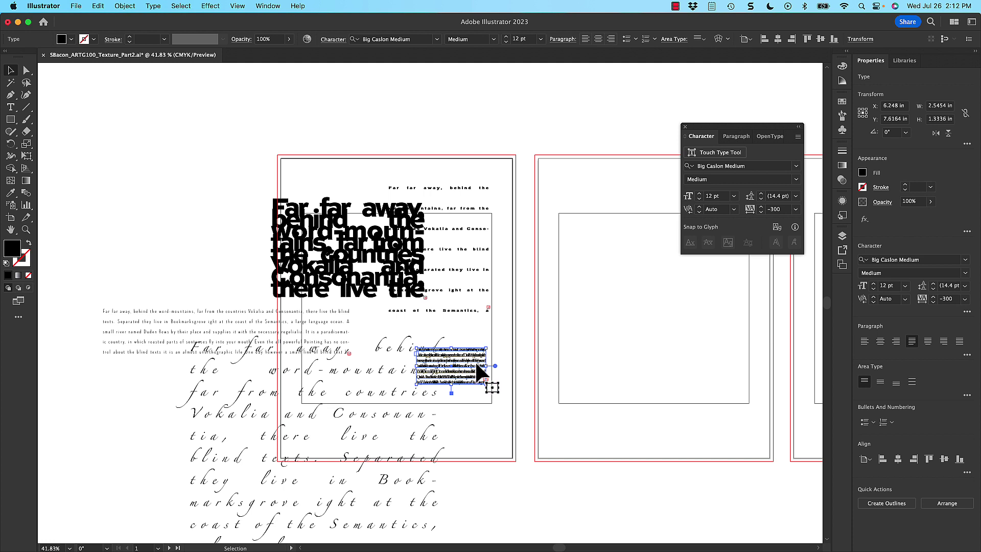
key(Return)
double_click(12, 250)
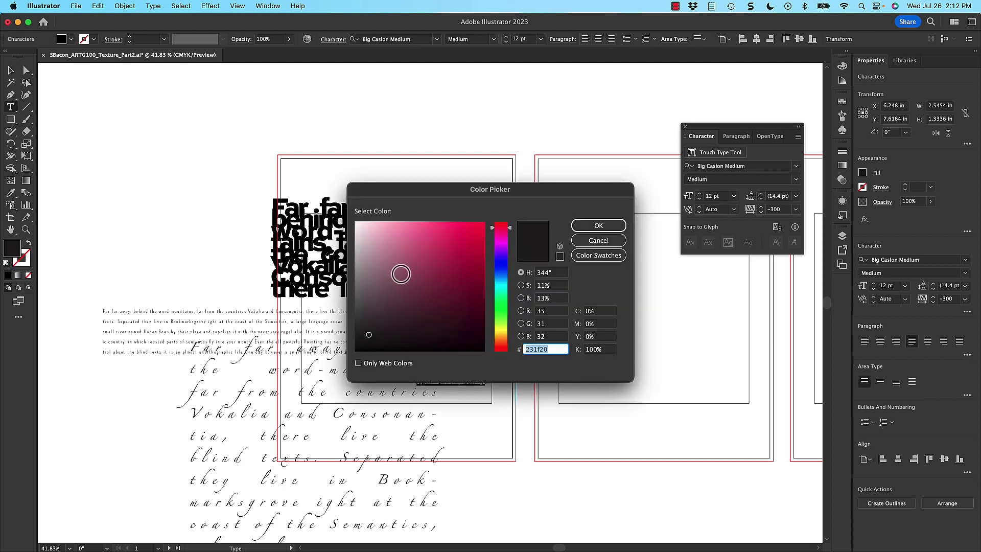
text(ffffff)
click(599, 225)
click(11, 70)
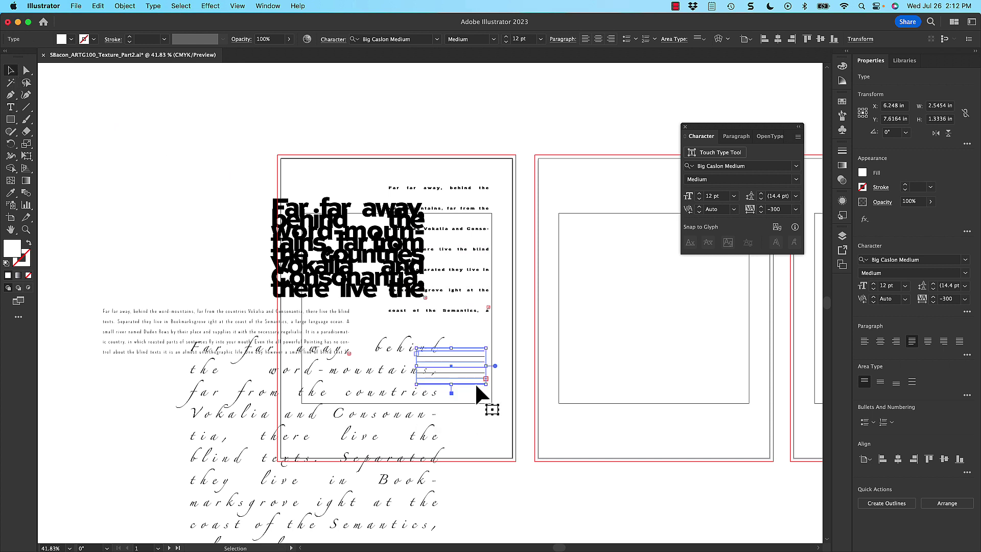
drag(472, 384, 350, 255)
triple_click(335, 212)
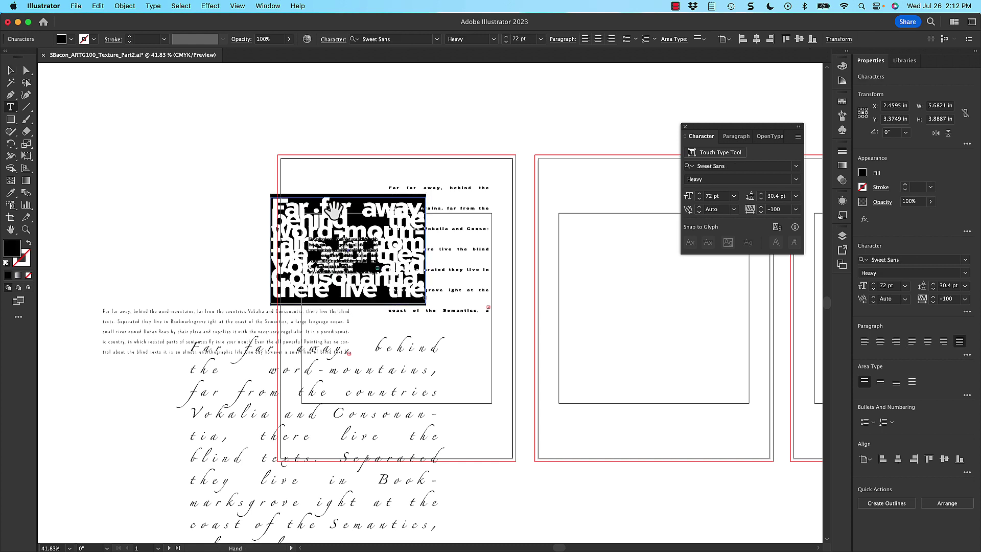
key(alt+Left)
key(alt+Left)
key(alt+Left)
key(alt+Left)
key(alt+Left)
key(alt+Left)
key(alt+Left)
key(alt+Left)
key(alt+Left)
key(alt+Left)
key(alt+Left)
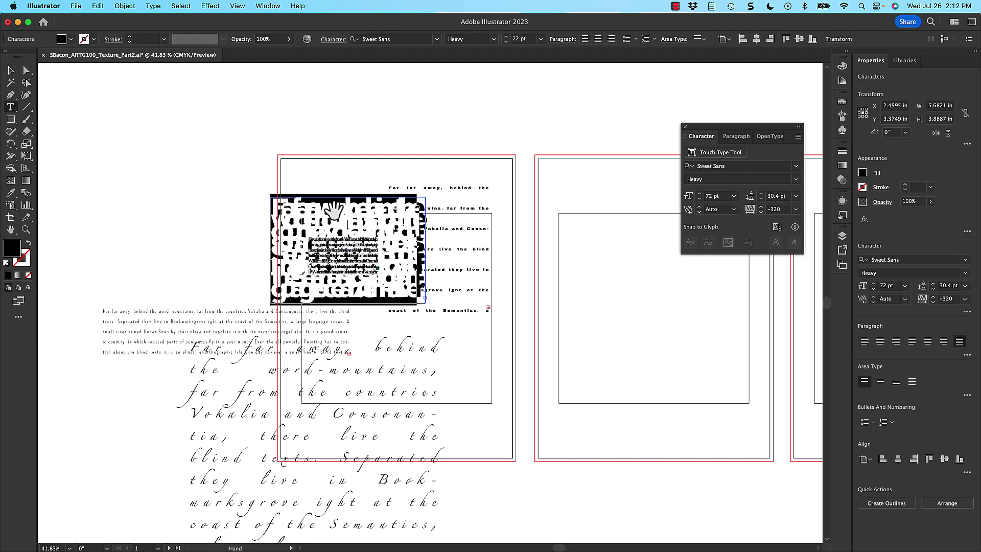
click(10, 70)
click(220, 227)
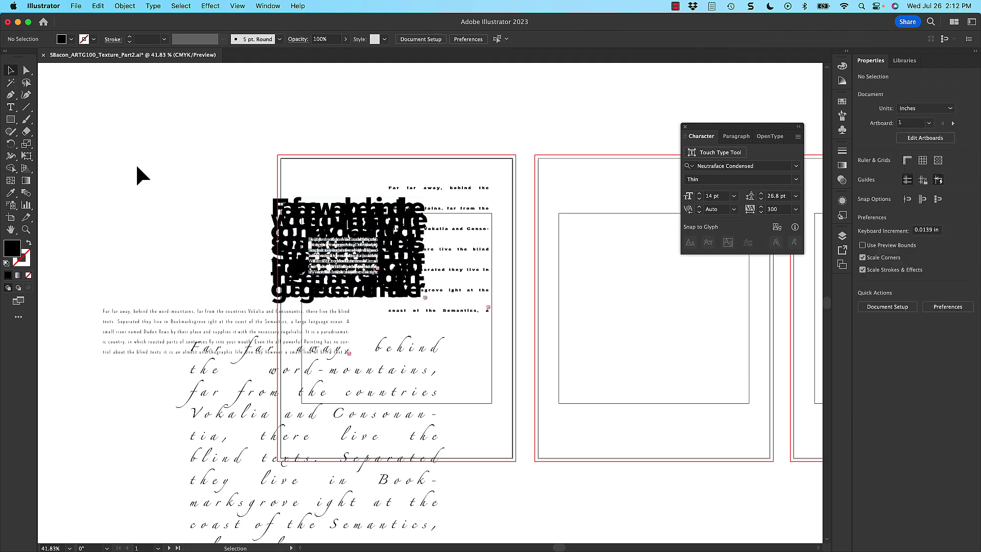
drag(363, 273, 397, 282)
key(super+z)
key(super+z)
key(super+z)
key(super+z)
key(super+z)
key(super+z)
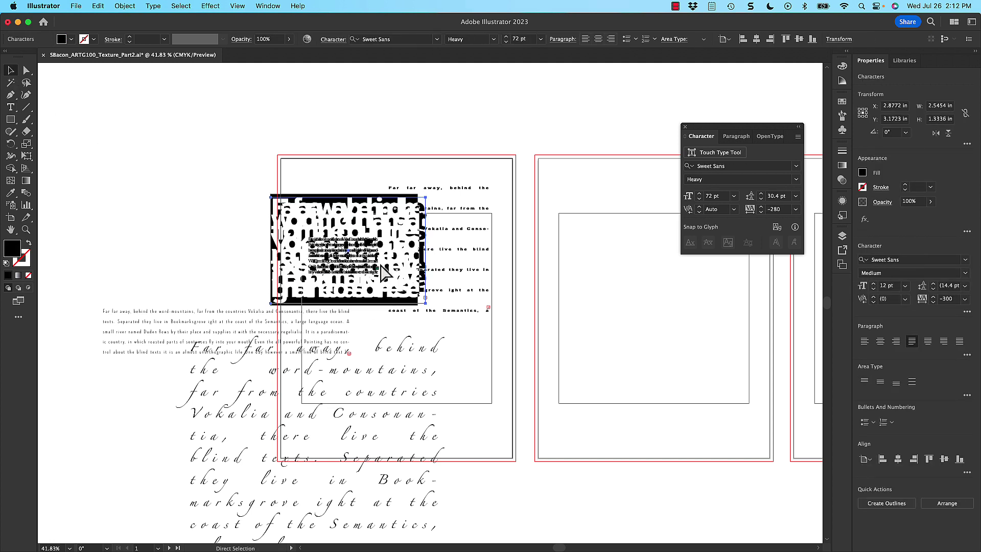
key(super+z)
key(super+z)
key(super+z)
key(super+z)
key(super+z)
key(super+z)
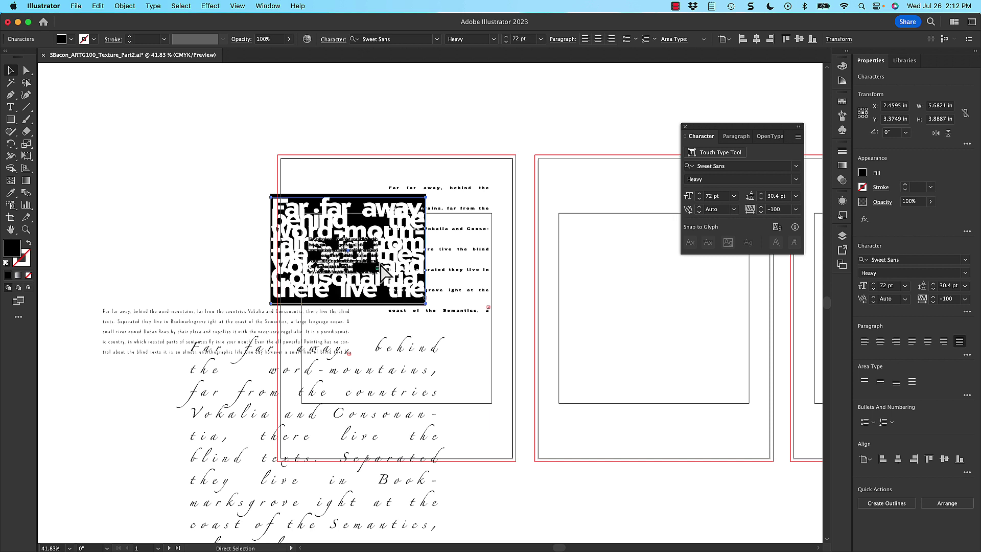
key(super+z)
key(super+z)
key(super+z)
key(super+z)
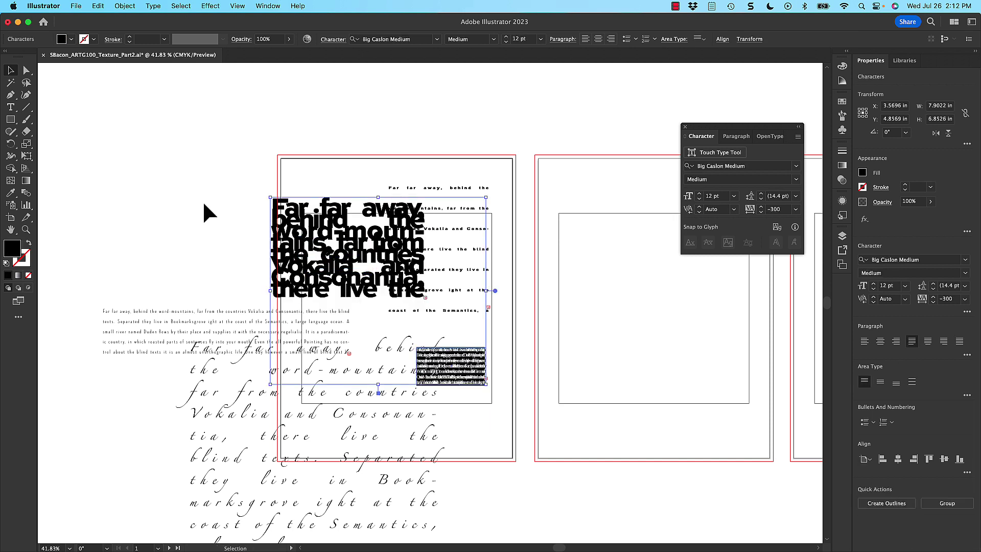
Group the spaced column, bold heading, left paragraph and script block on the first artboard.
click(134, 147)
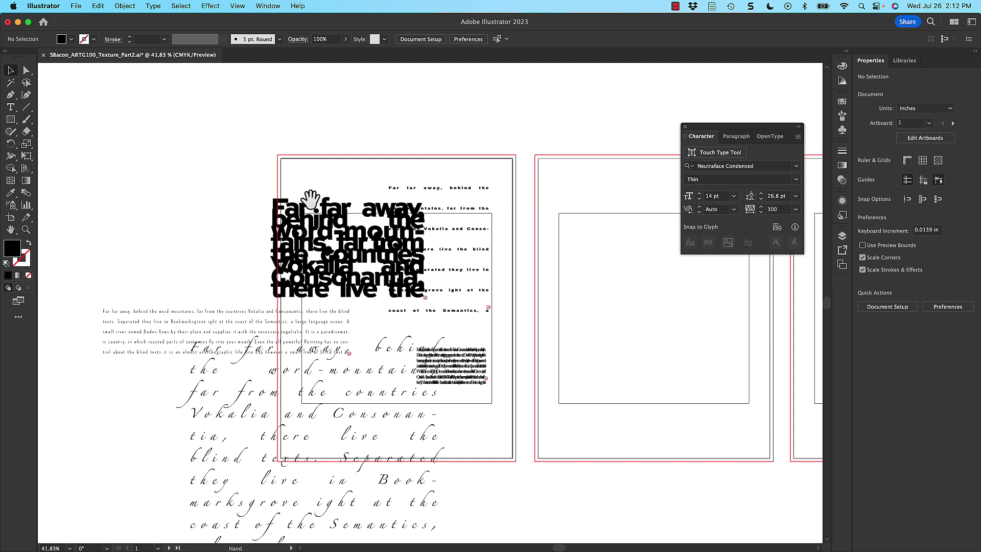
drag(310, 203, 153, 157)
right_click(167, 168)
key(Escape)
drag(368, 188, 411, 226)
click(383, 230)
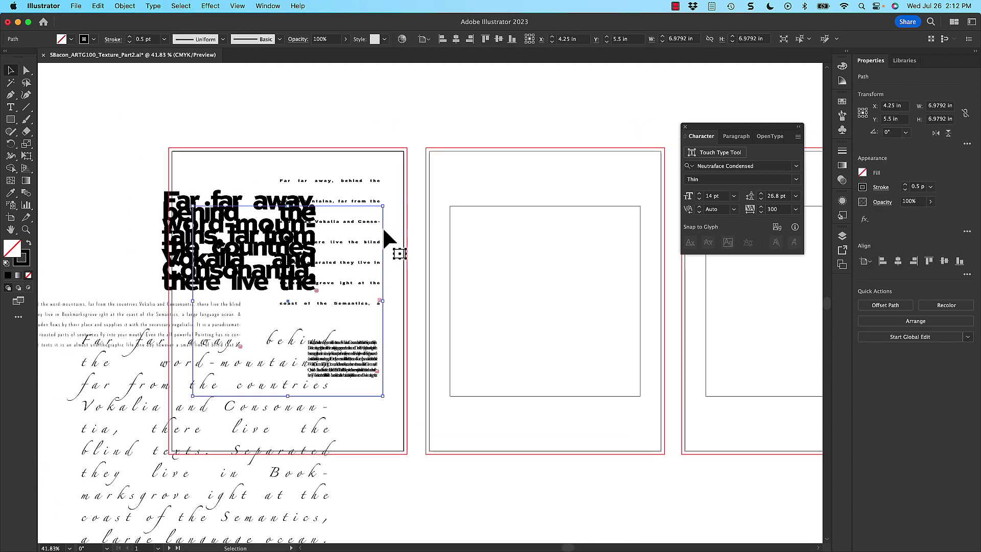
click(323, 180)
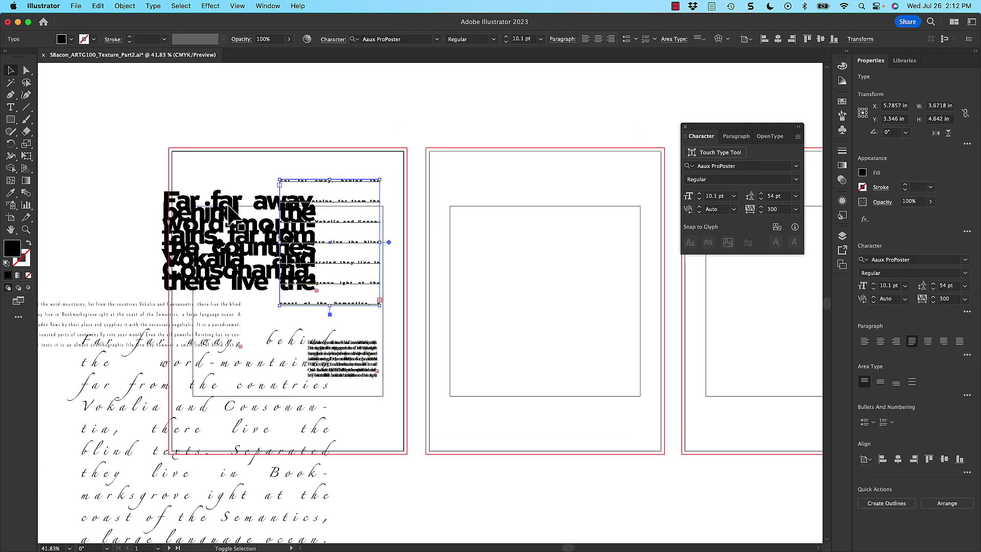
shift+click(225, 207)
shift+click(139, 317)
shift+click(160, 404)
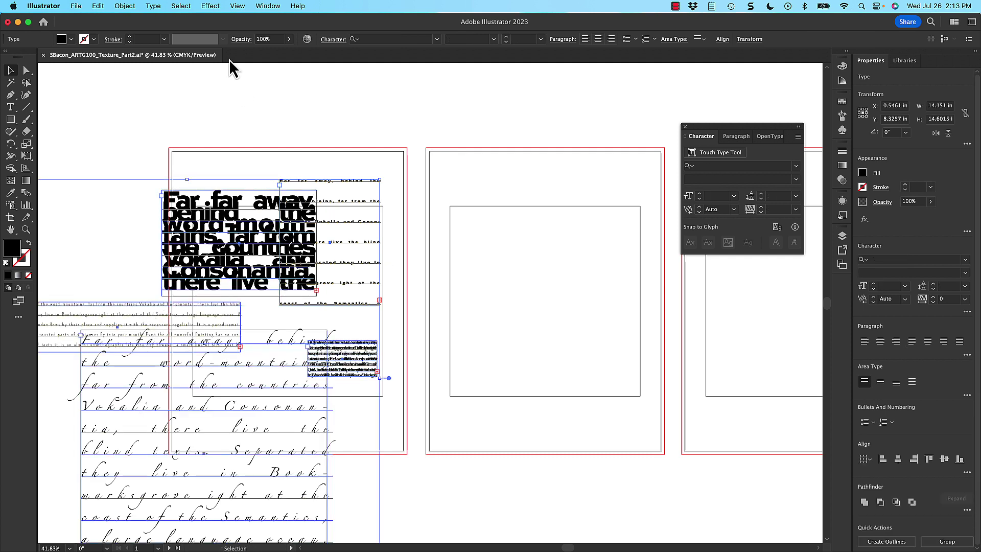
key(super+g)
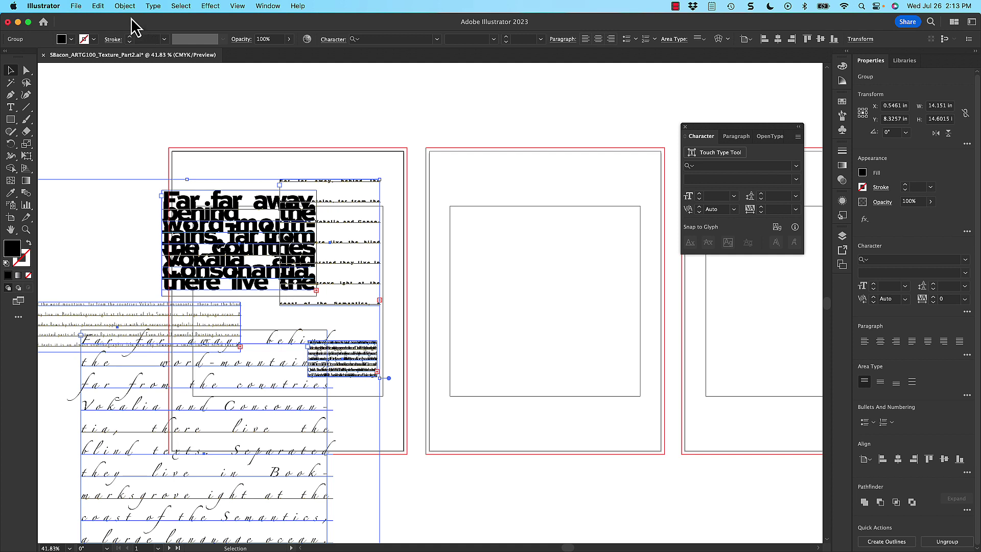
Paste a copy of the square in back behind everything with Edit > Paste in Back.
click(383, 206)
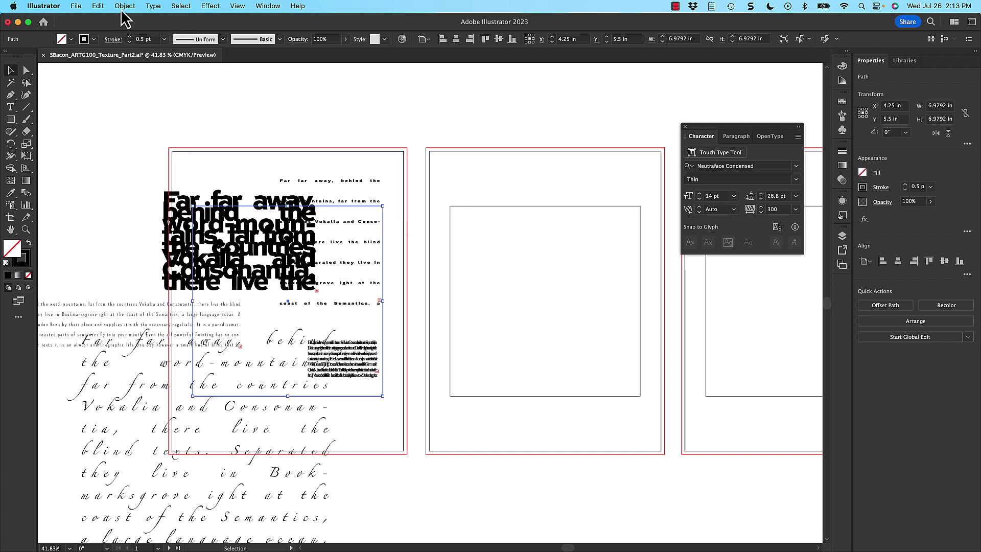
click(99, 7)
click(97, 8)
click(96, 6)
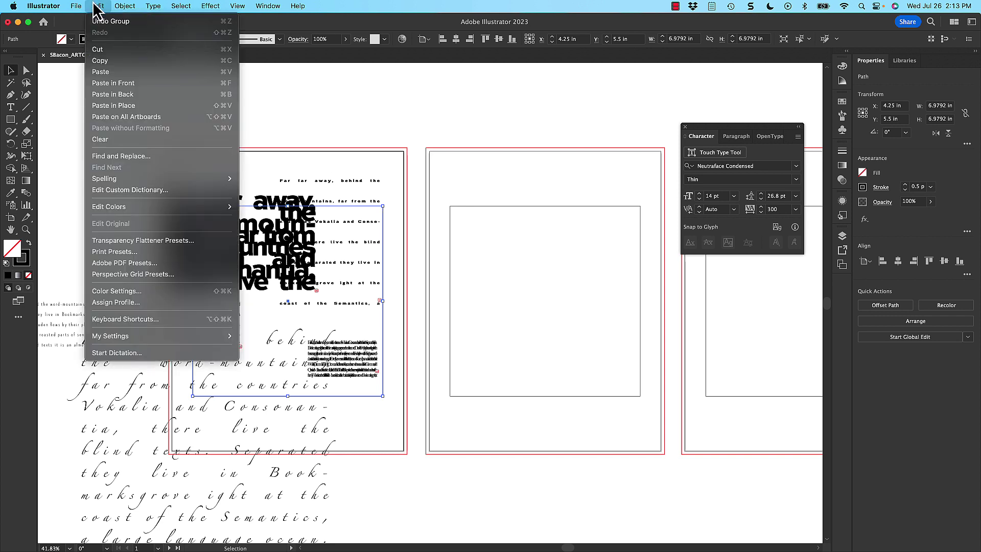
click(110, 95)
Bring the square to the front and add the text group to the selection.
click(394, 233)
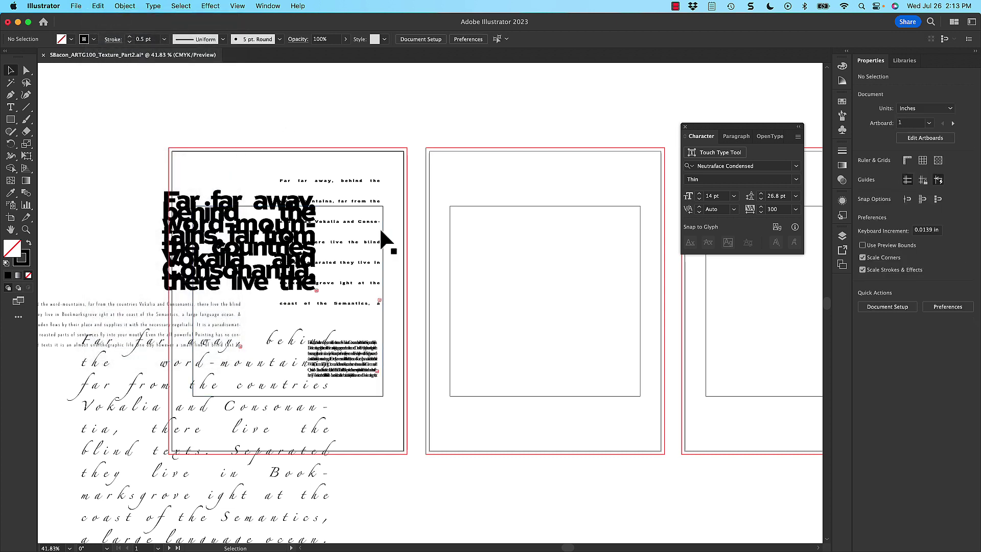
click(380, 231)
click(132, 7)
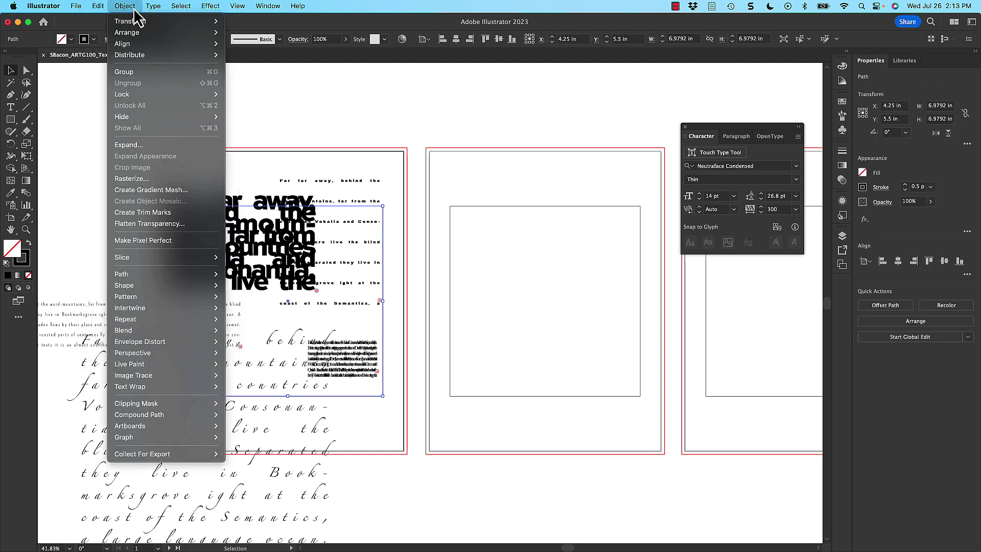
mouse_move(151, 33)
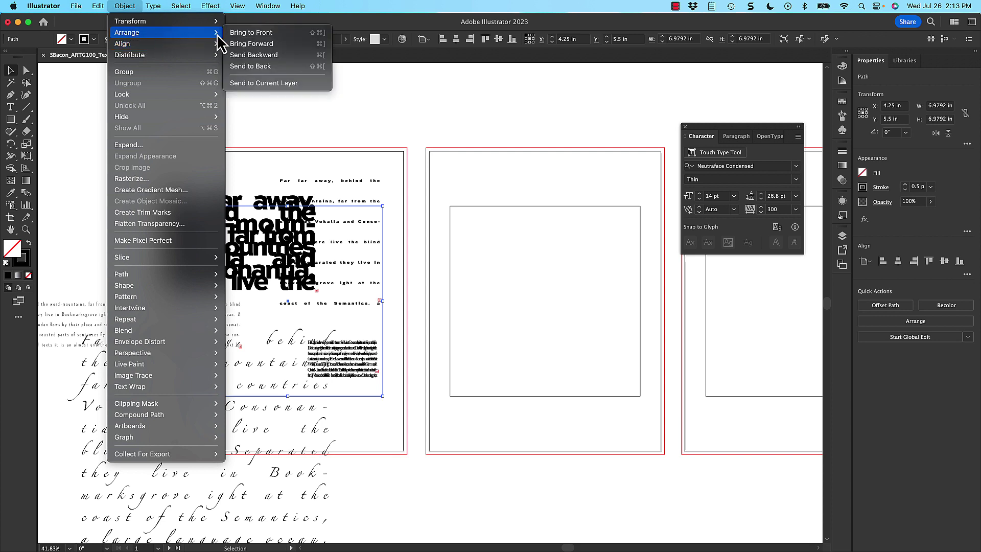
click(266, 33)
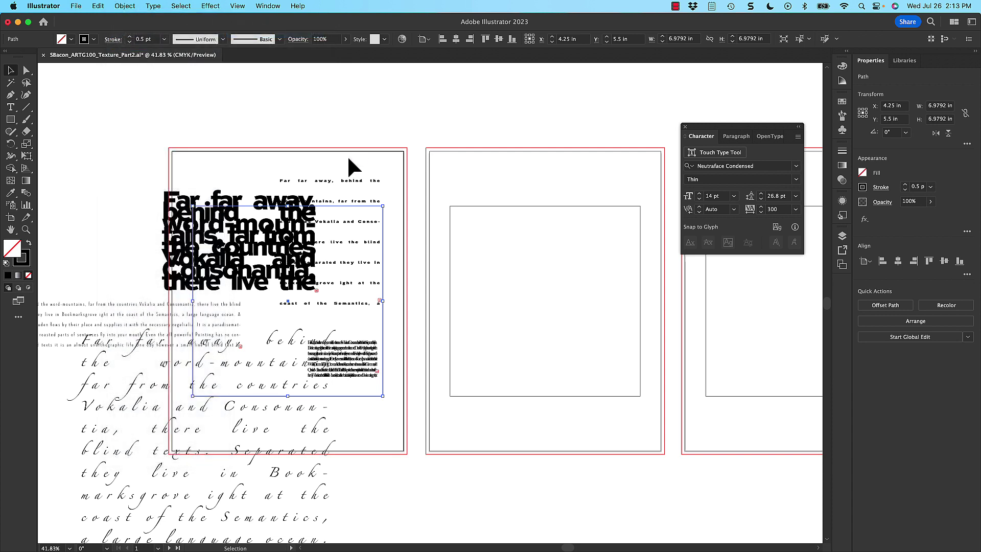
shift+click(179, 202)
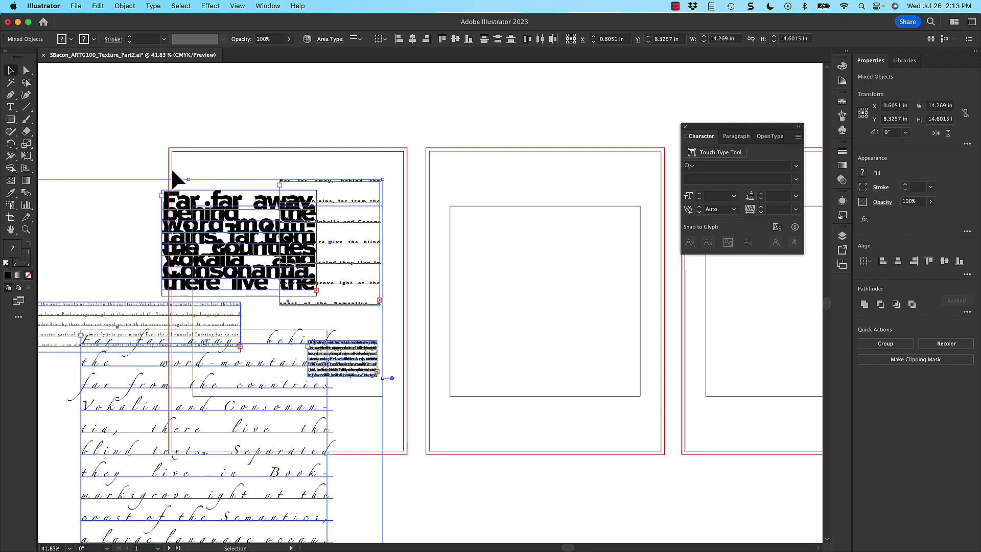
Make the clipping mask, then inside it nudge the small dense block up and right.
key(super+7)
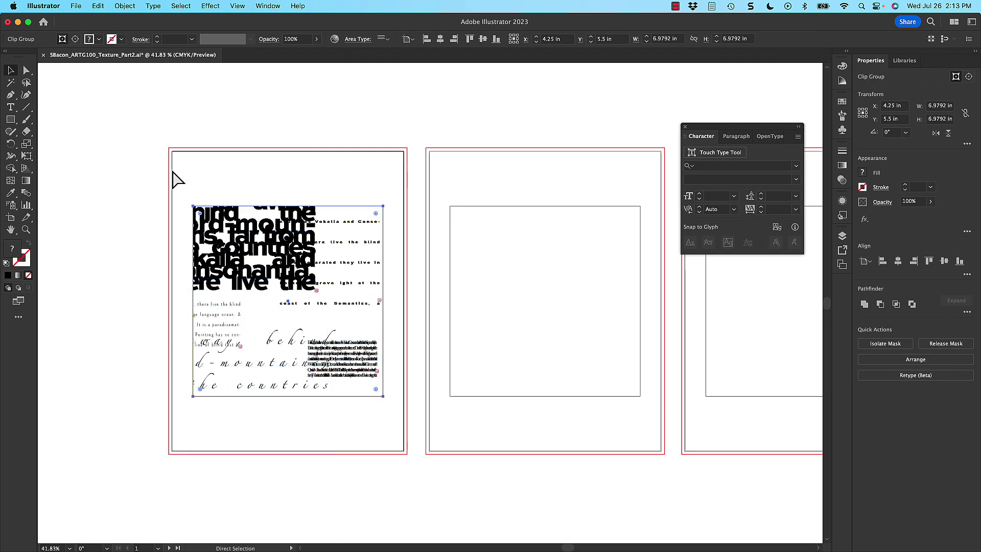
click(168, 176)
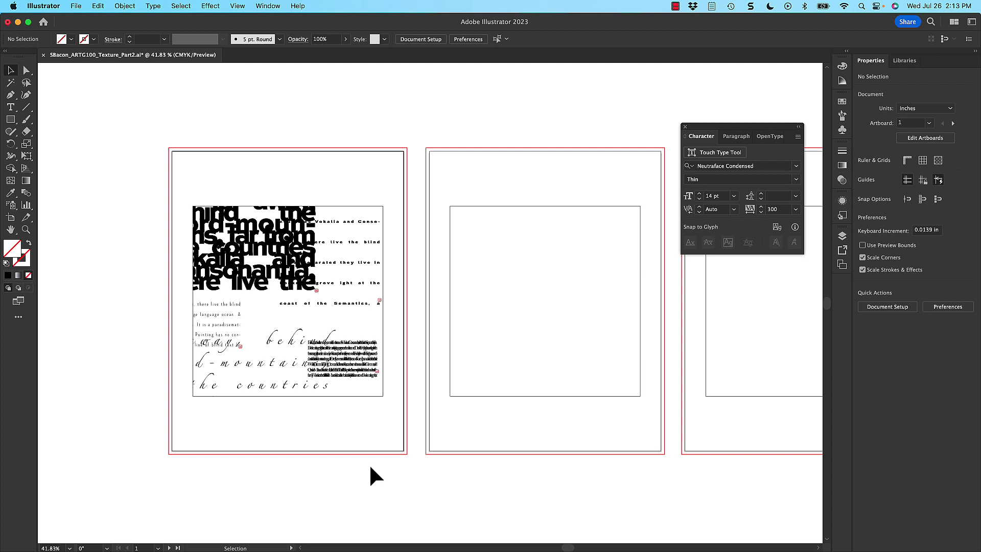
click(356, 363)
double_click(356, 363)
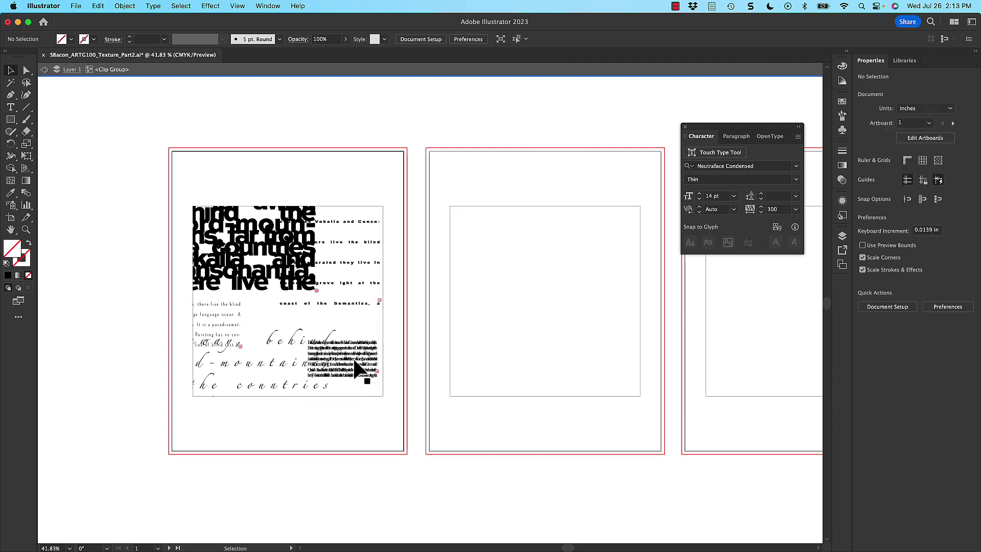
double_click(356, 364)
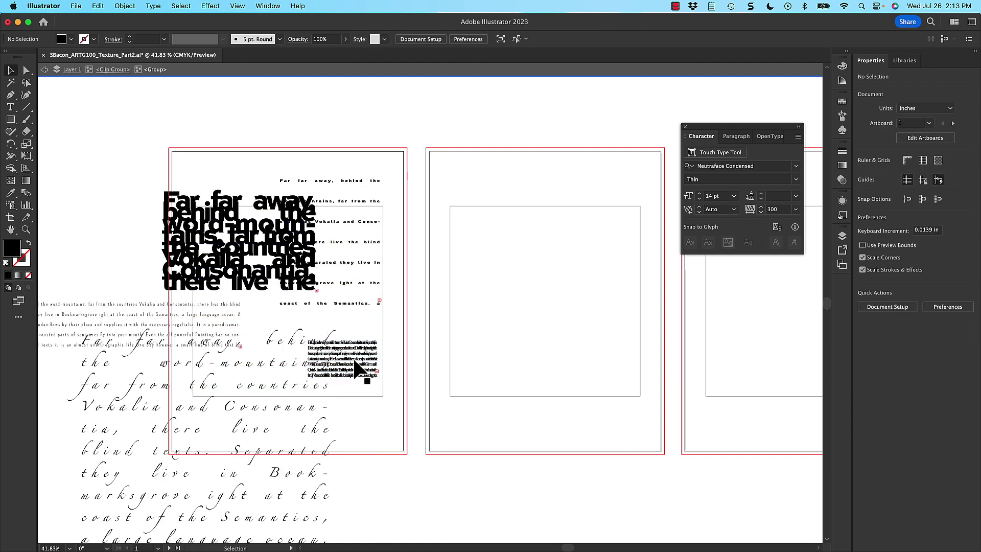
mouse_move(356, 364)
mouse_down()
mouse_move(354, 354)
mouse_move(371, 359)
mouse_up()
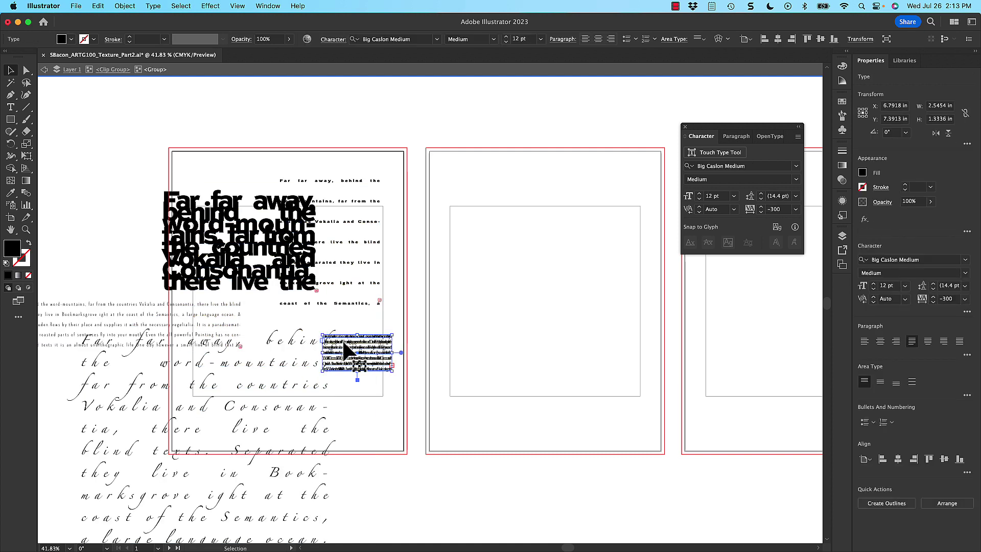
Set the spaced-out 'Far far away' text to Aaux ProUltra and exit the mask.
click(347, 249)
double_click(345, 244)
key(super+a)
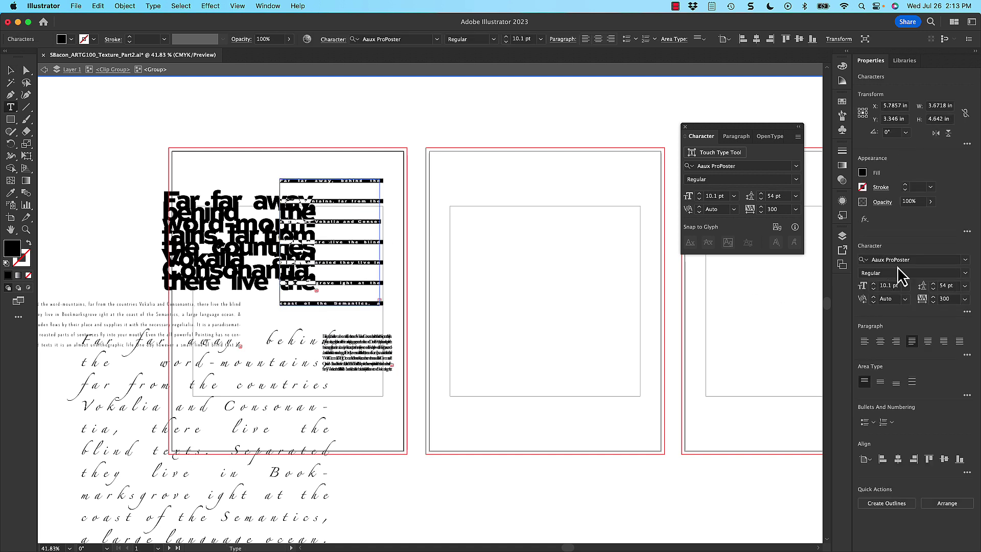
click(966, 260)
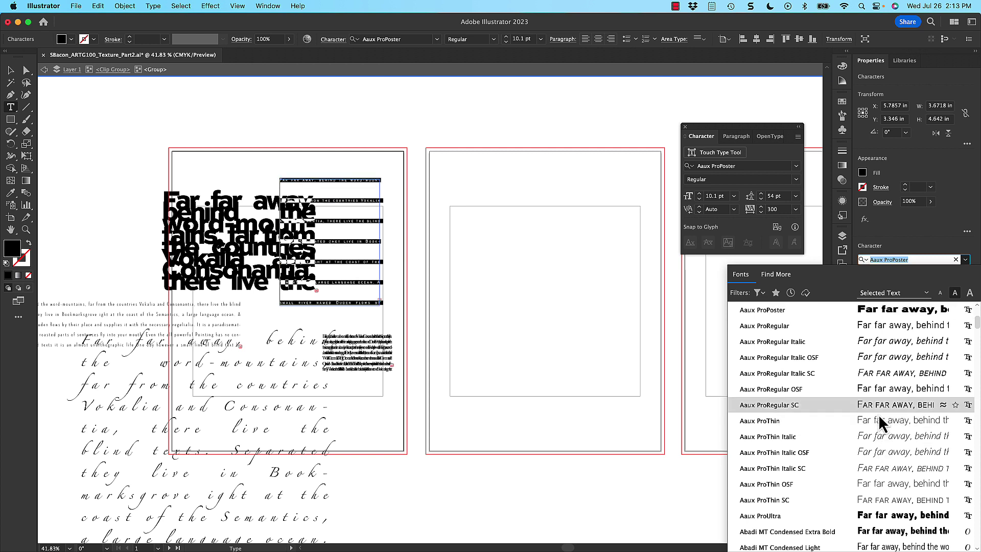
click(869, 513)
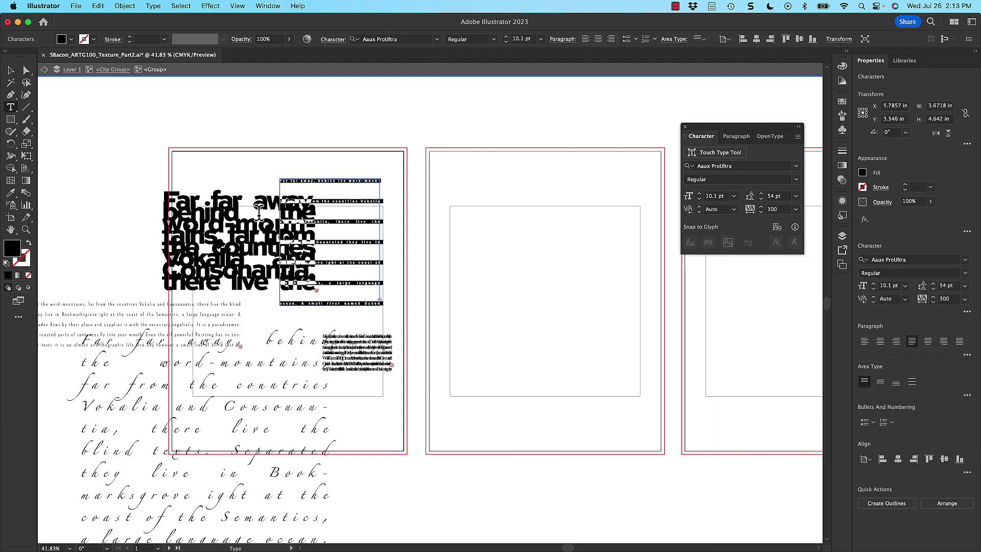
click(11, 71)
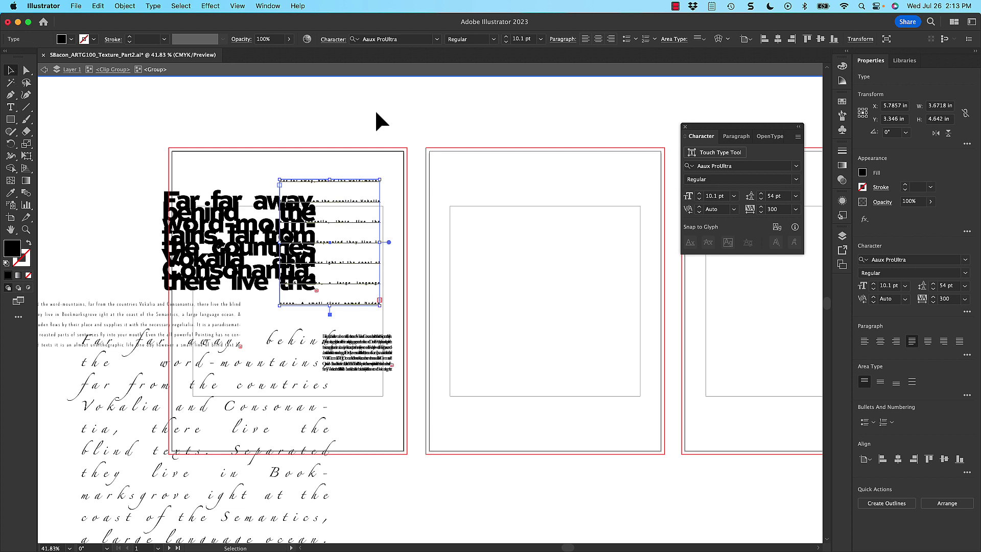
double_click(453, 134)
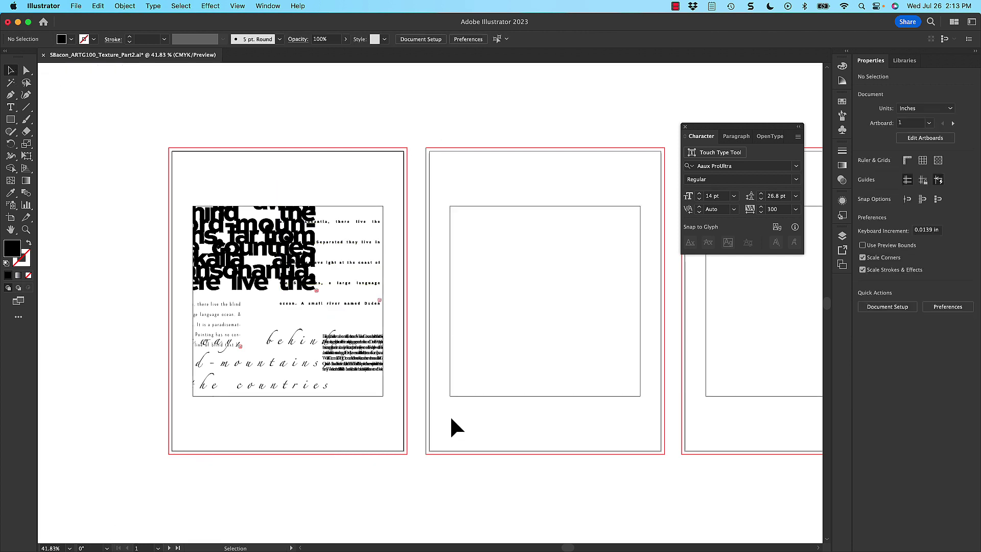
Close the floating Character panel and pan the view to center the three artboards.
scroll(499, 427, right, 6)
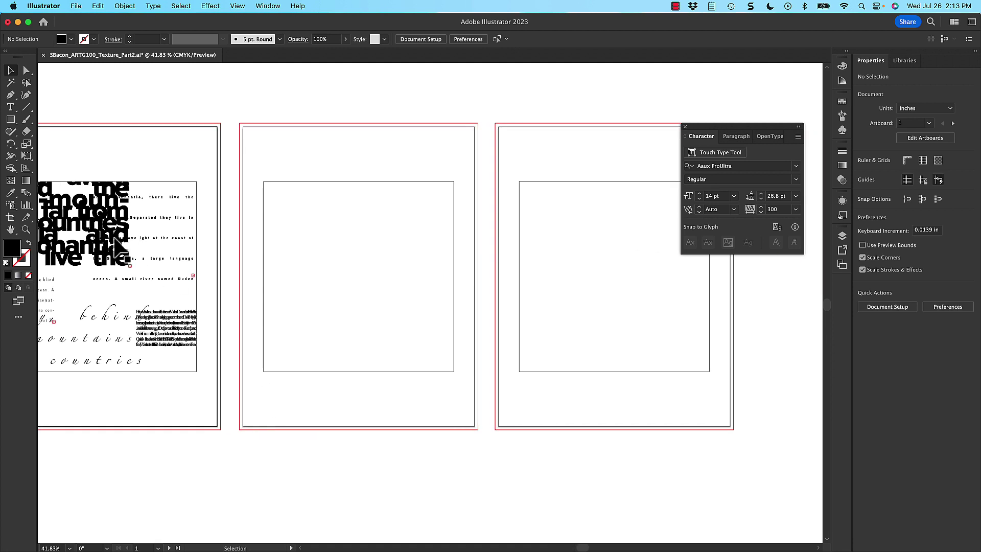
click(685, 126)
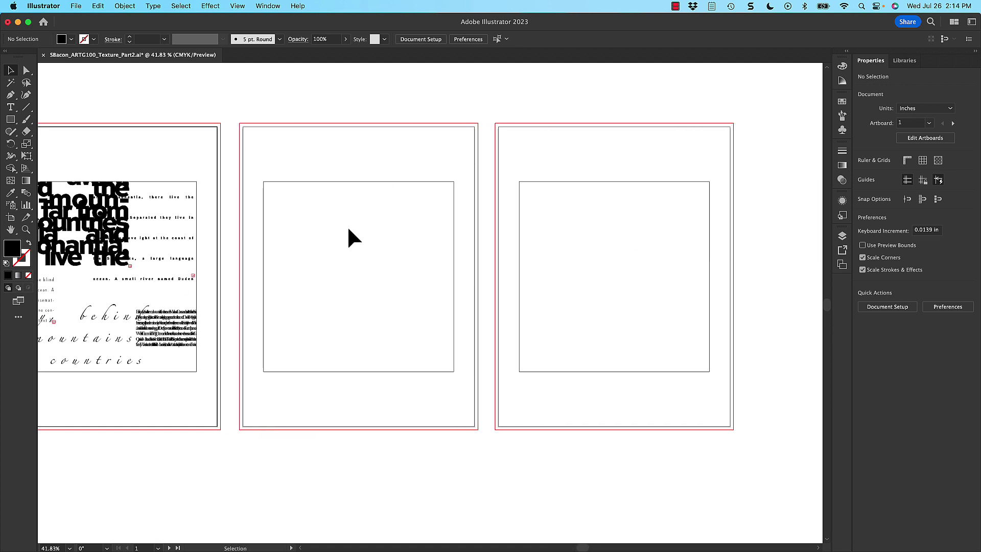
scroll(555, 198, down, 2)
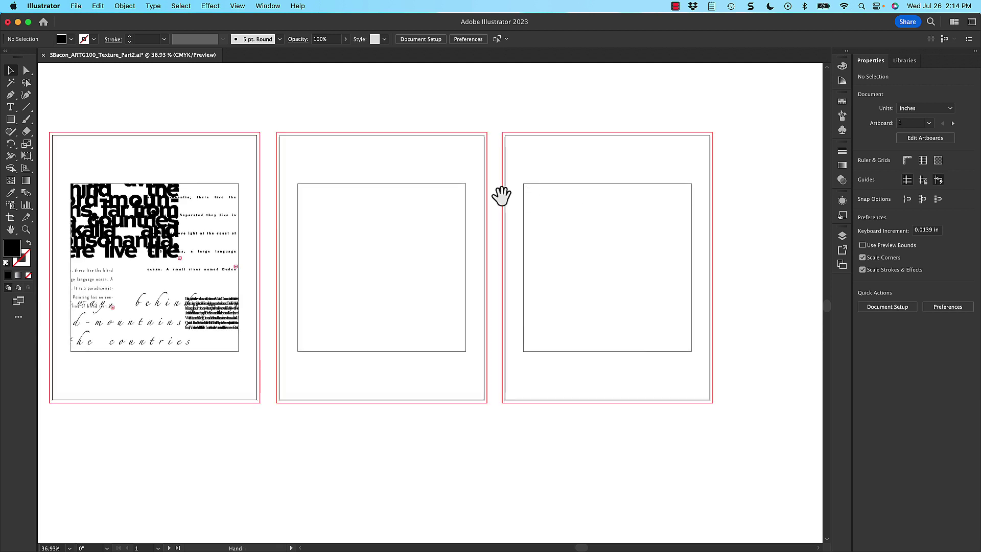
drag(492, 192, 530, 199)
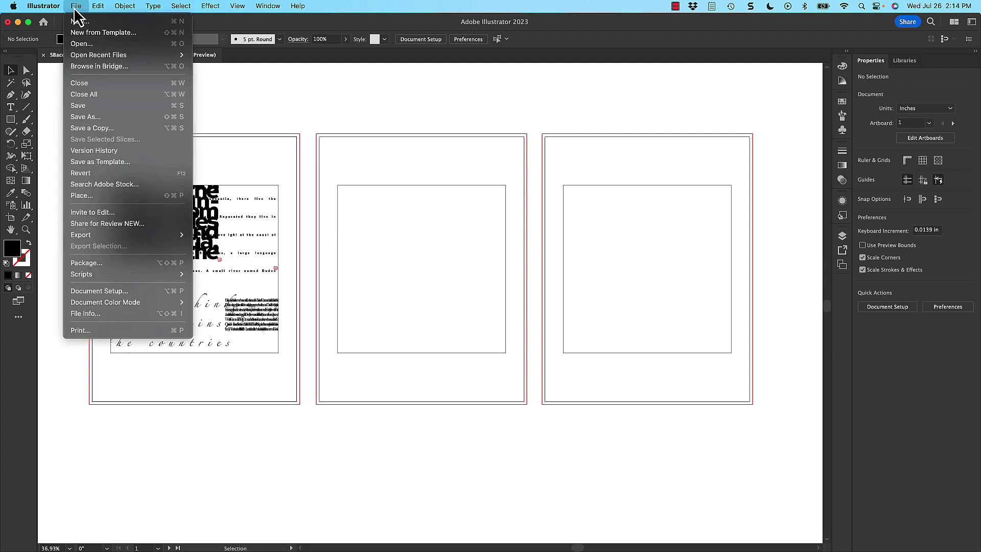
Save the document as Adobe PDF with all artboards, using the Illustrator Default preset.
click(90, 118)
click(525, 344)
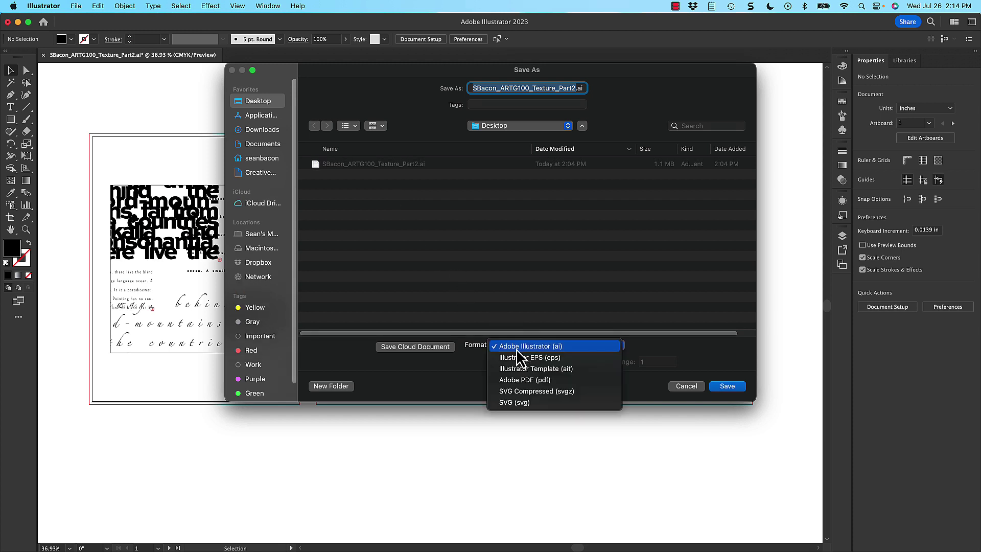
click(522, 380)
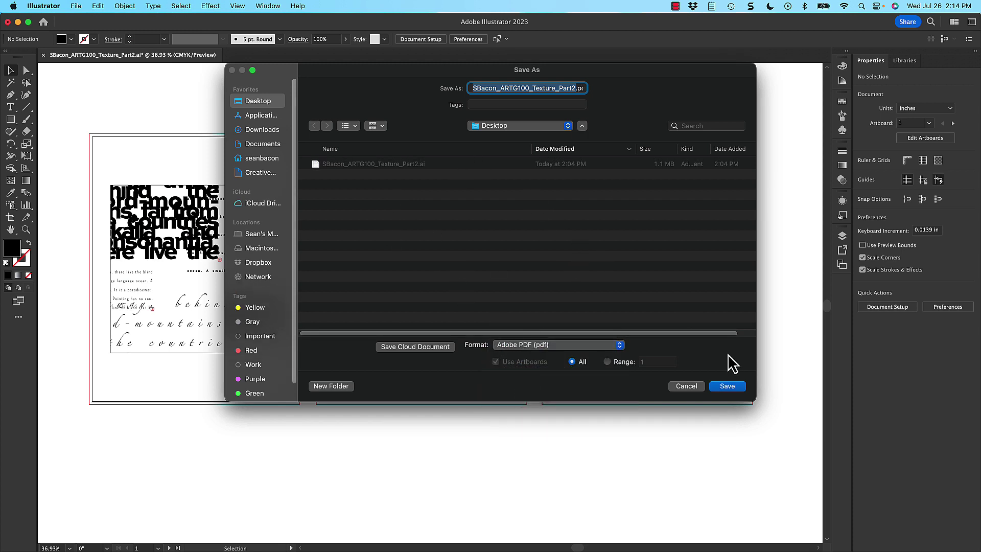
click(727, 386)
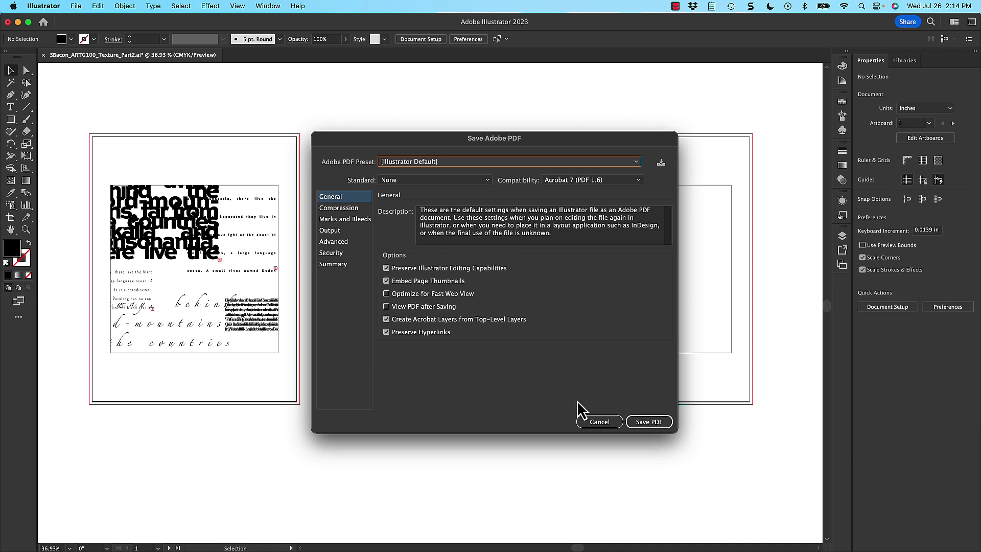
click(647, 424)
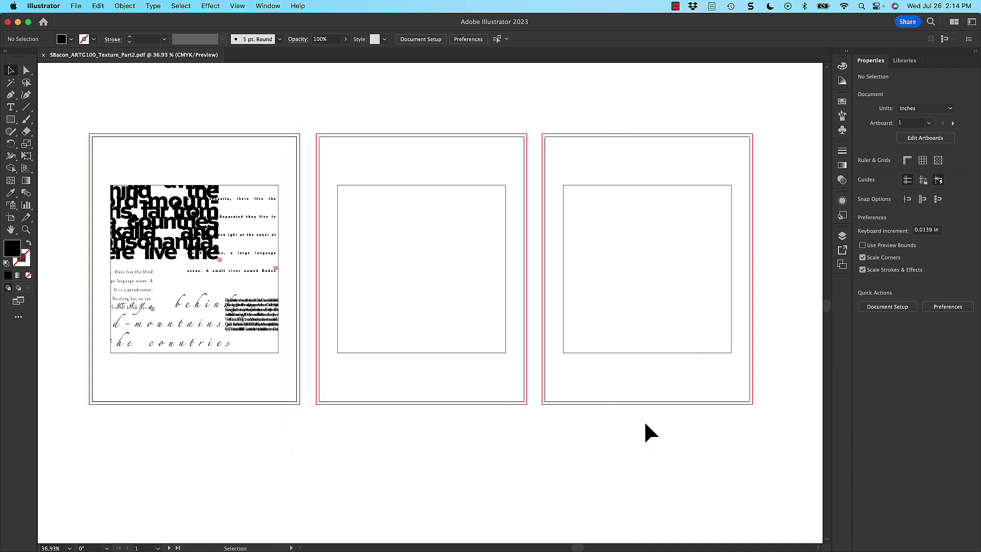